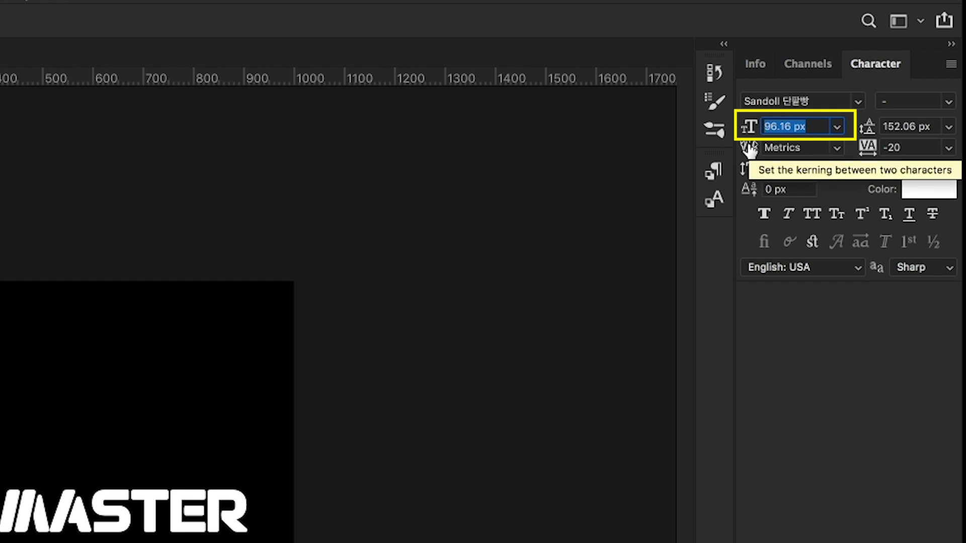
Set the DOBEMASTER text size to 96 px and centre it horizontally and vertically on the Background layer.
{"action": "type", "text": "96"}
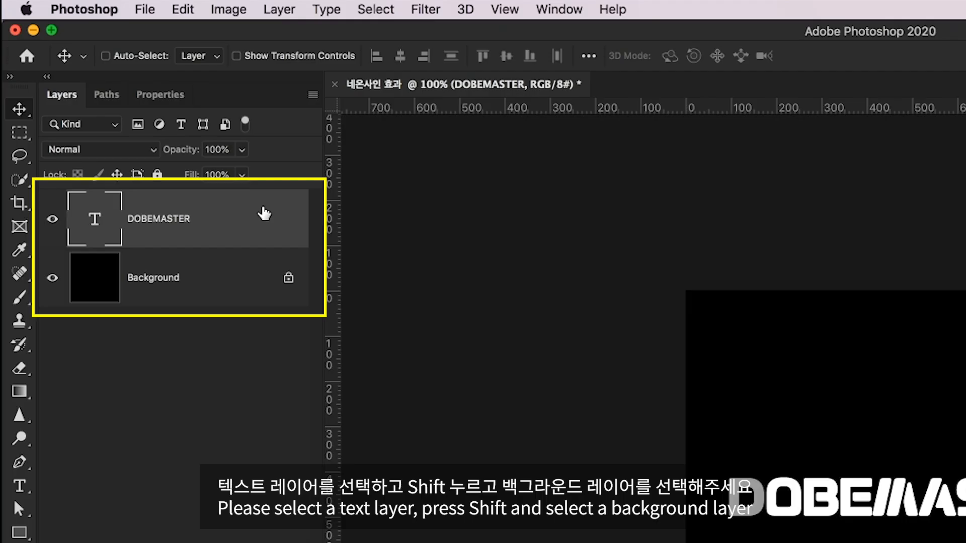
{"action": "left_click", "coordinate": [229, 290], "text": "shift"}
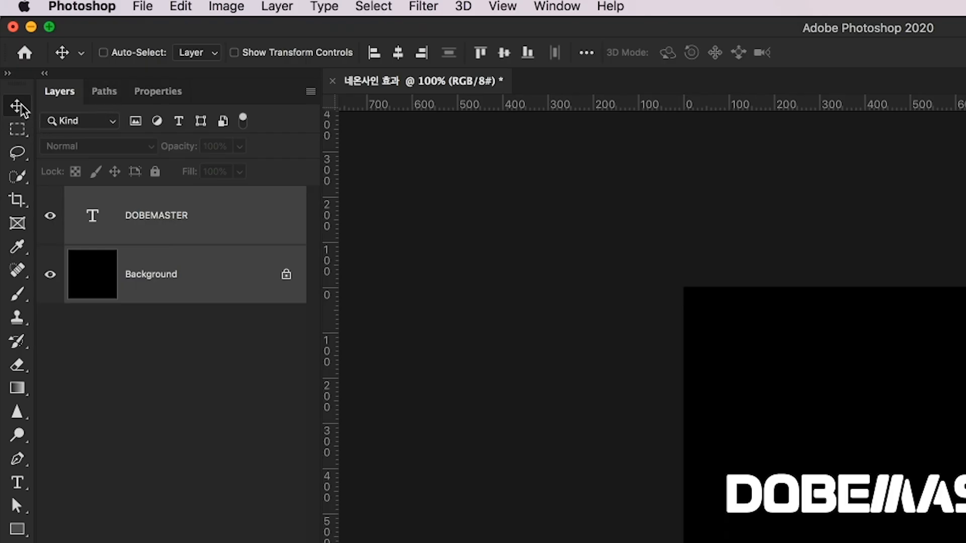
{"action": "left_click", "coordinate": [396, 53]}
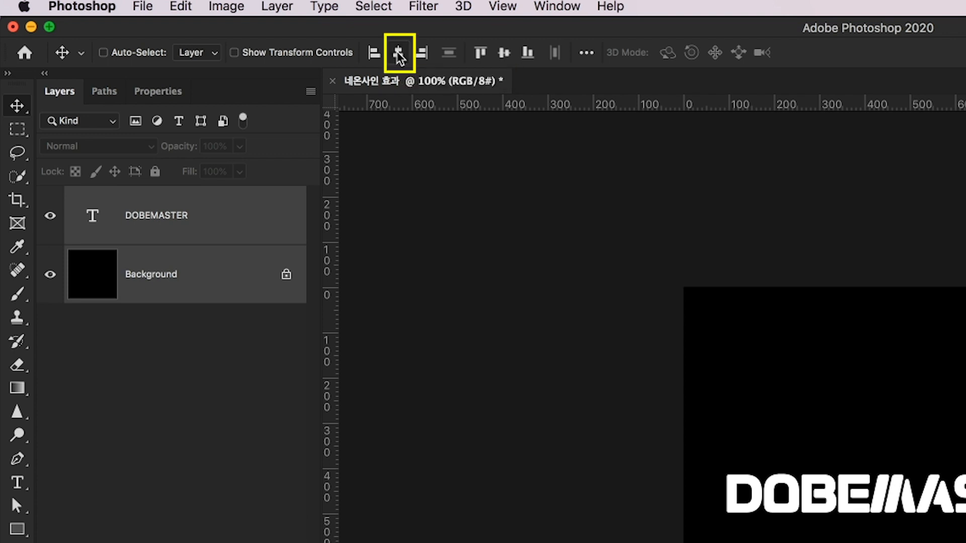
{"action": "left_click", "coordinate": [505, 53]}
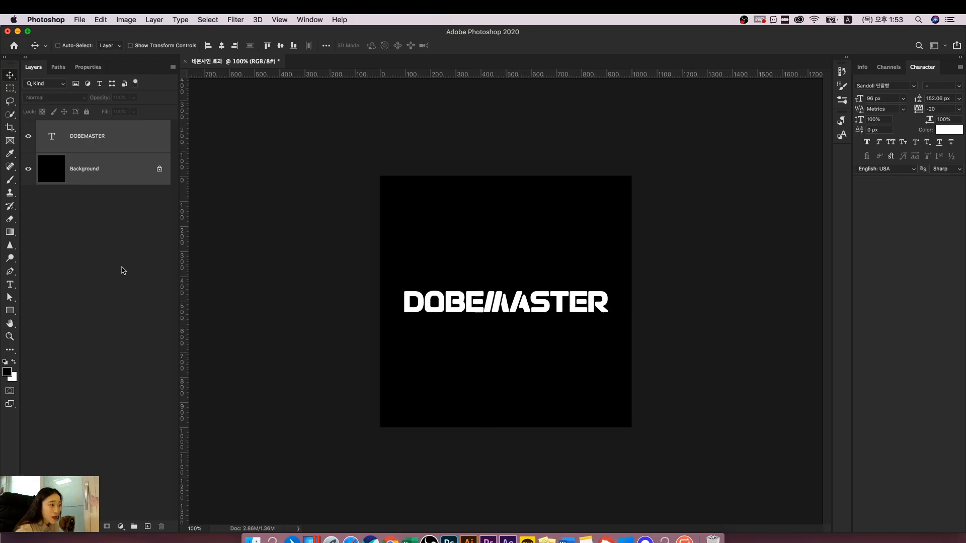
Duplicate the DOBEMASTER text layer and hide the original.
{"action": "left_click", "coordinate": [123, 149]}
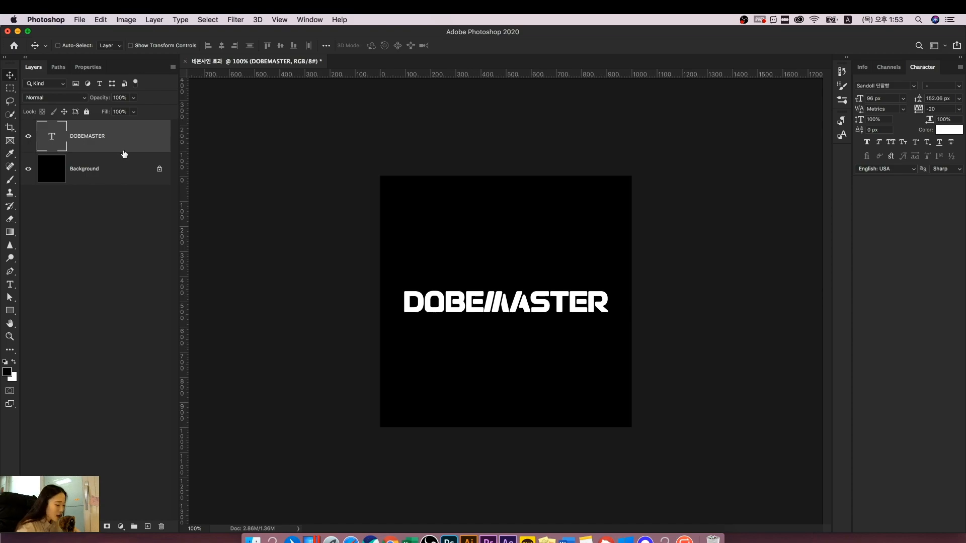
{"action": "key", "text": "super"}
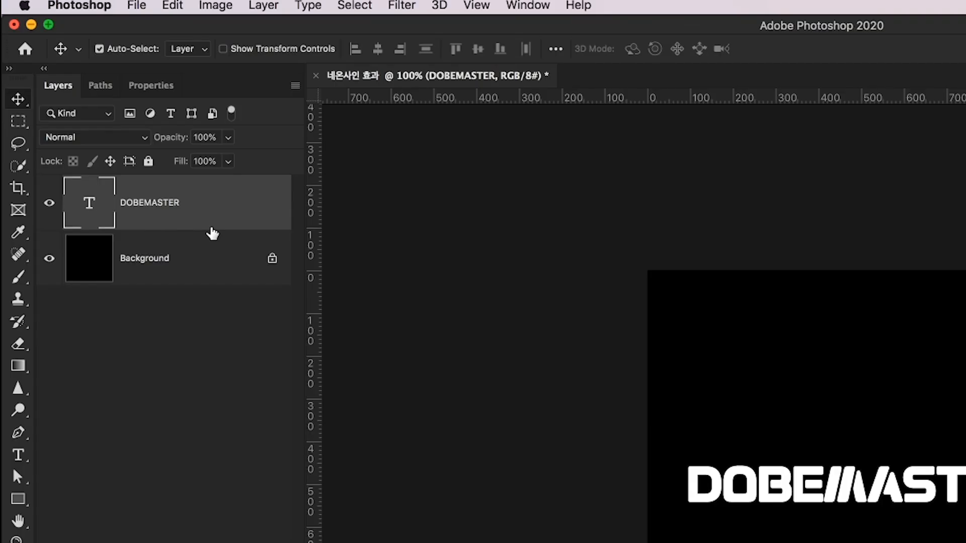
{"action": "key", "text": "super+j"}
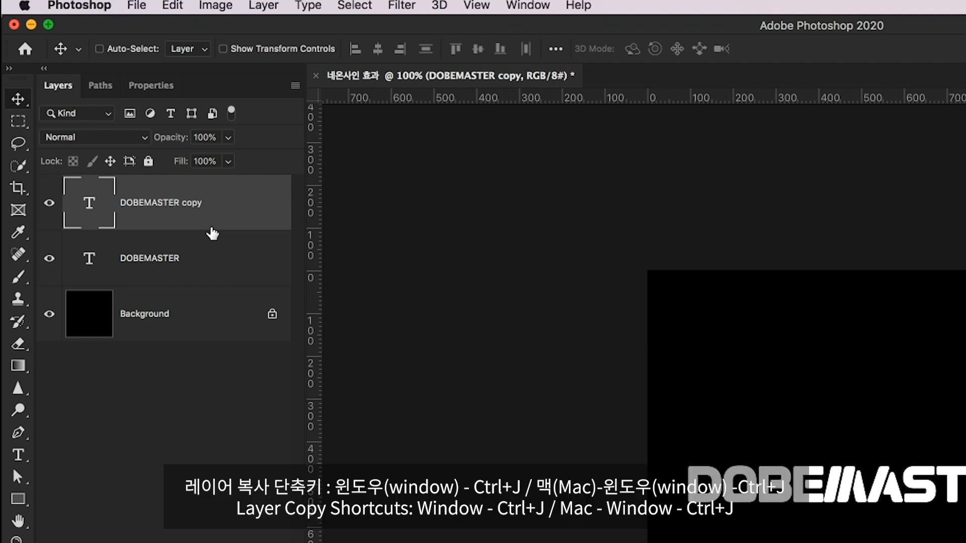
{"action": "left_click", "coordinate": [204, 258]}
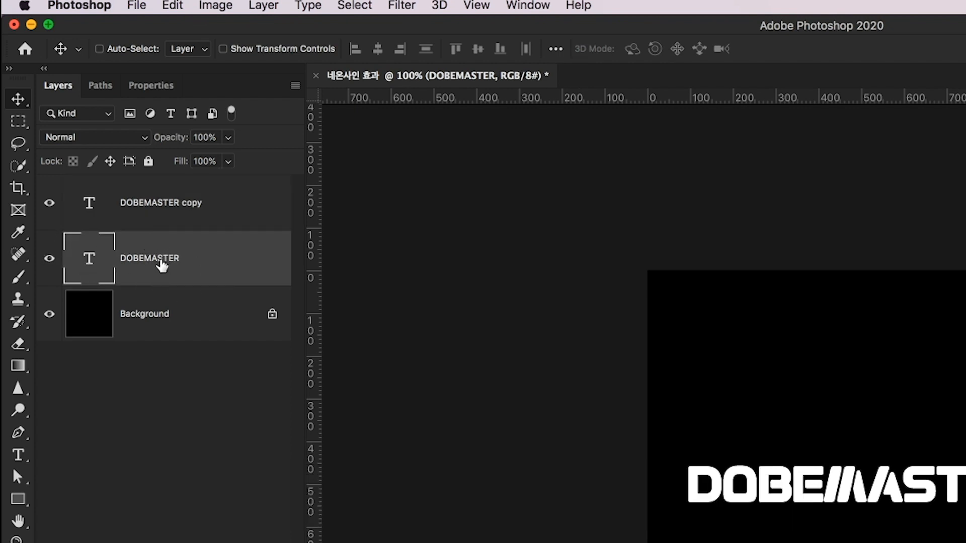
{"action": "left_click", "coordinate": [50, 259]}
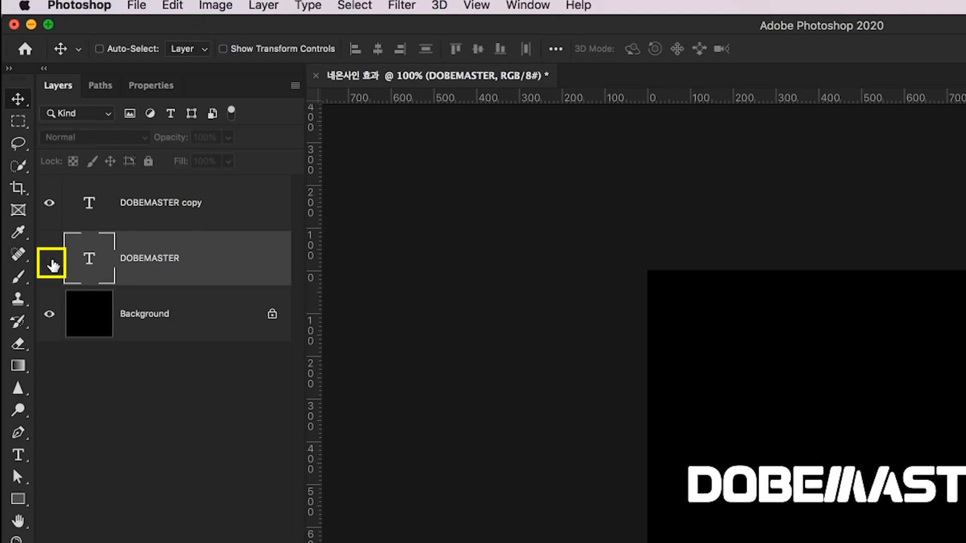
Rename the duplicated text layer as "DOBEMASTER 복사본".
{"action": "left_click", "coordinate": [148, 209]}
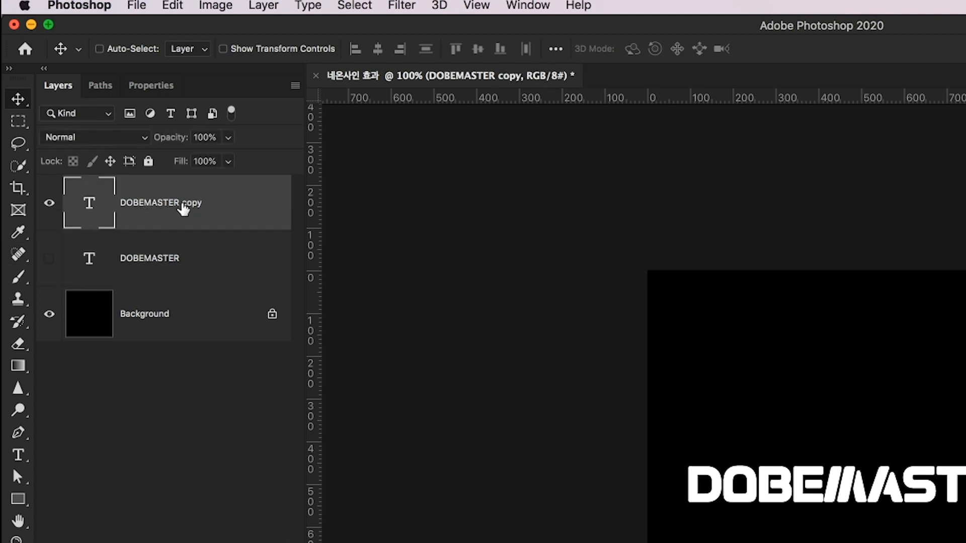
{"action": "double_click", "coordinate": [183, 207]}
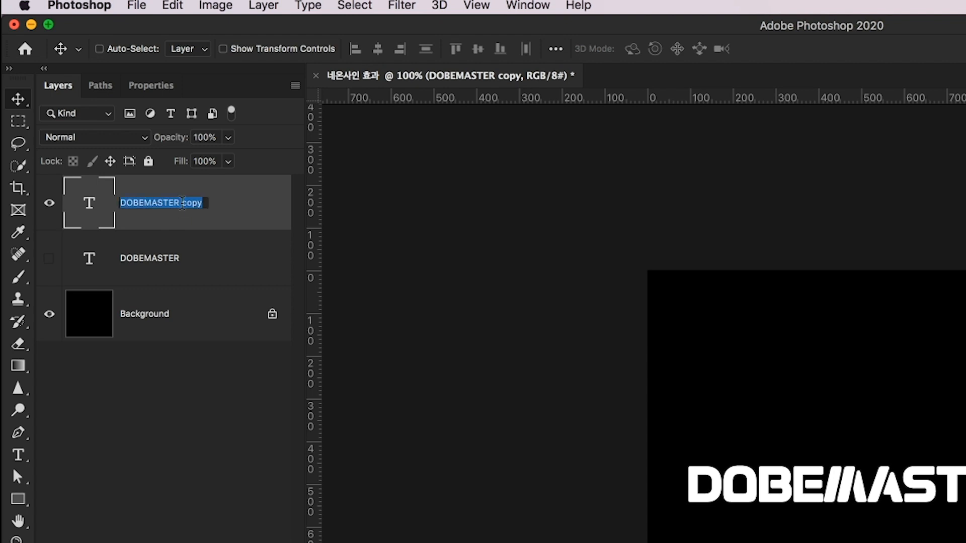
{"action": "left_click", "coordinate": [203, 202]}
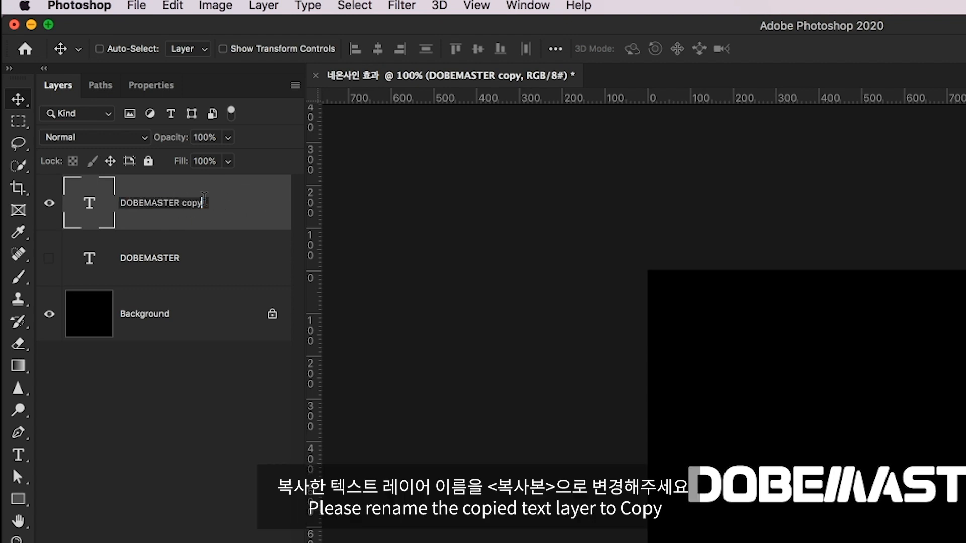
{"action": "key", "text": "BackSpace"}
{"action": "key", "text": "BackSpace"}
{"action": "key", "text": "BackSpace"}
{"action": "key", "text": "BackSpace"}
{"action": "type", "text": "복사본"}
{"action": "key", "text": "BackSpace"}
{"action": "key", "text": "BackSpace"}
{"action": "key", "text": "BackSpace"}
{"action": "type", "text": "복사본"}
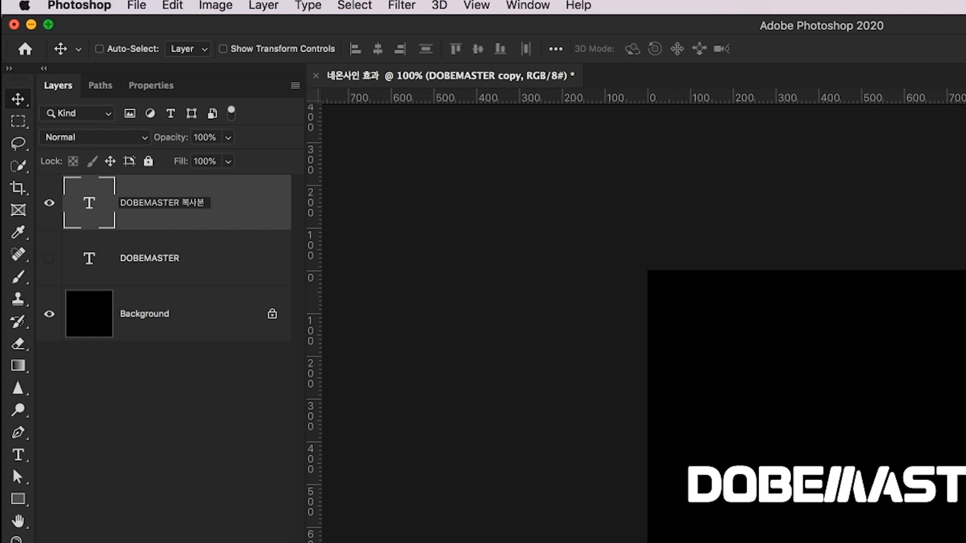
{"action": "key", "text": "Return"}
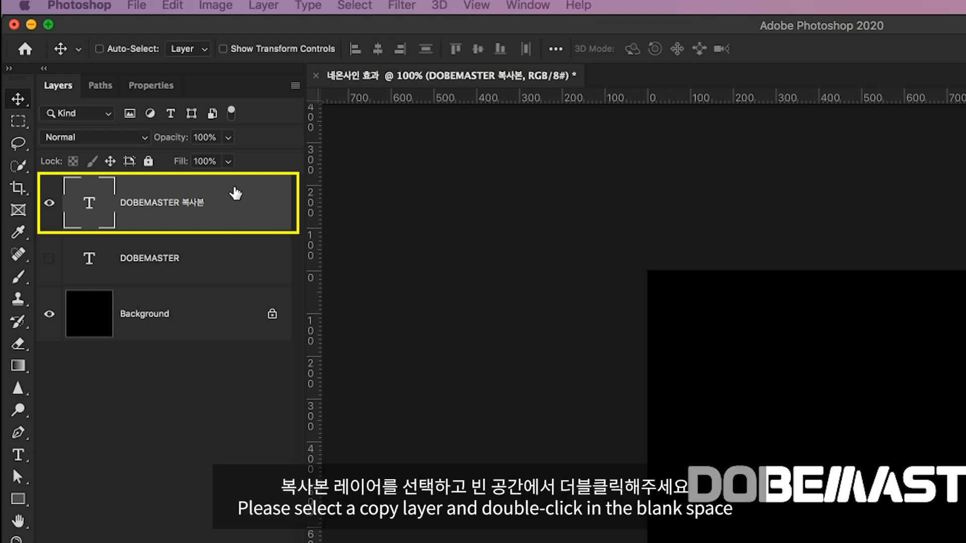
Add an Outer Glow effect to the DOBEMASTER 복사본 layer with the Screen blend mode.
{"action": "double_click", "coordinate": [247, 212]}
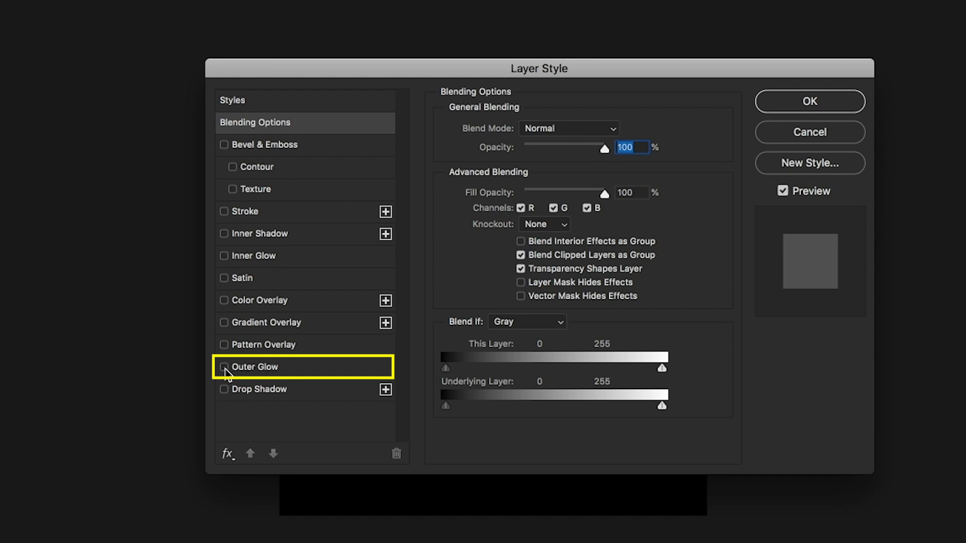
{"action": "left_click", "coordinate": [243, 370]}
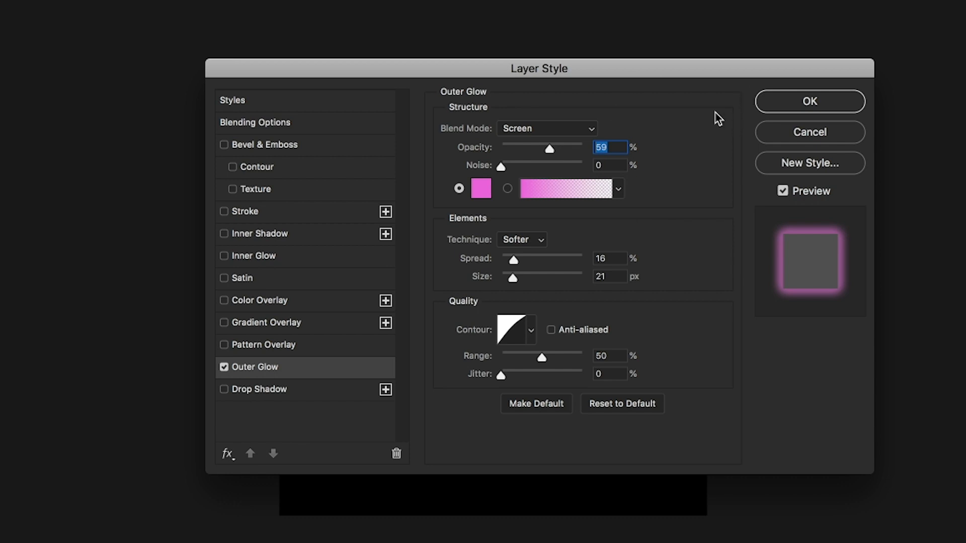
{"action": "left_click_drag", "start_coordinate": [704, 74], "coordinate": [729, 153]}
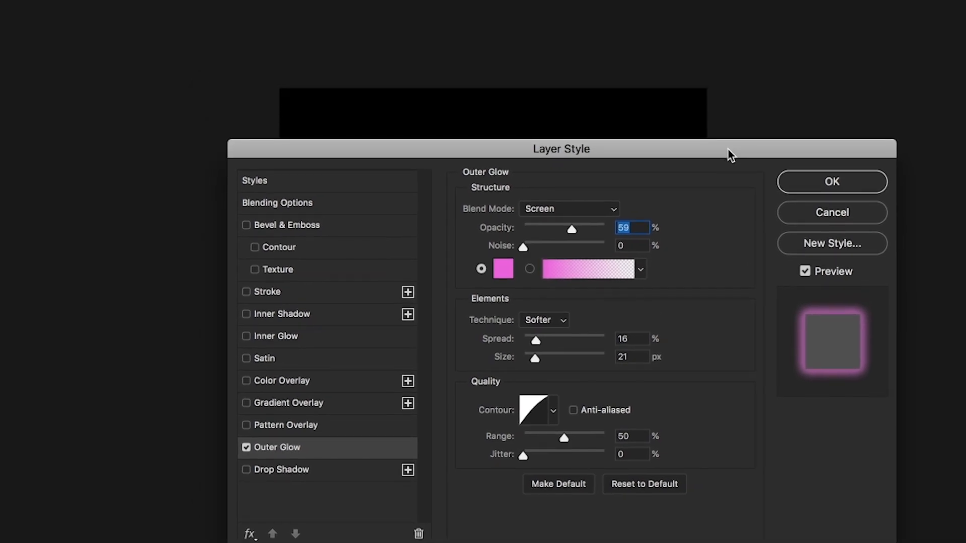
{"action": "left_click", "coordinate": [532, 210]}
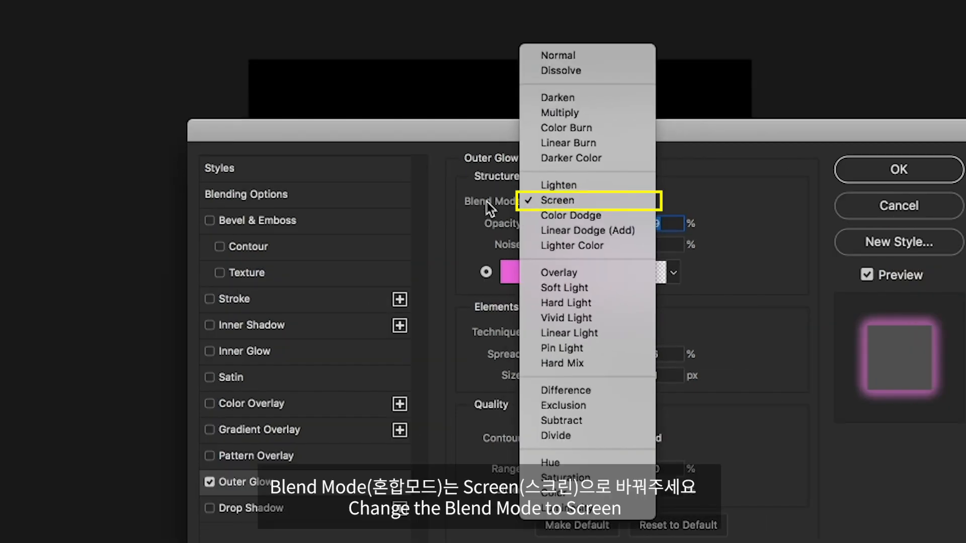
{"action": "left_click", "coordinate": [554, 201]}
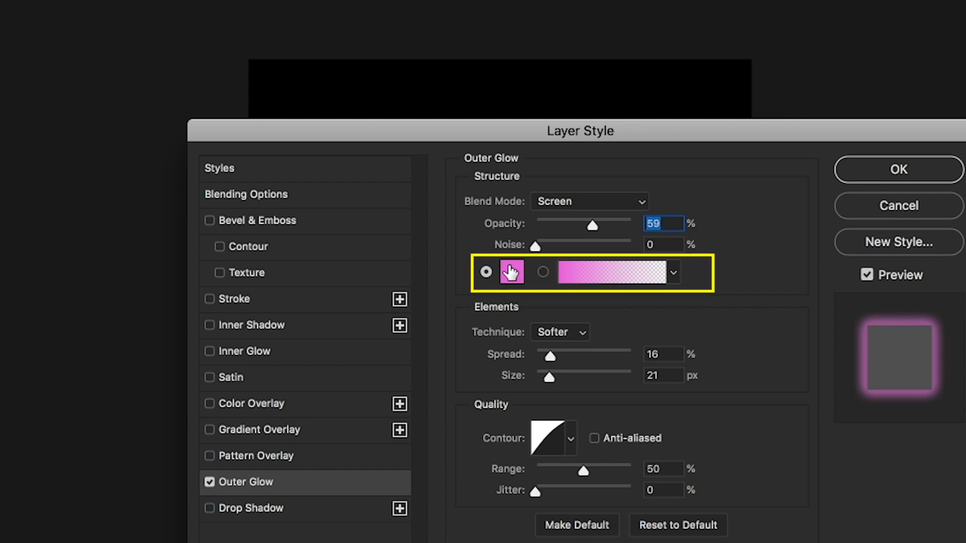
Set the Outer Glow colour to pink #da55d2.
{"action": "left_click", "coordinate": [510, 271]}
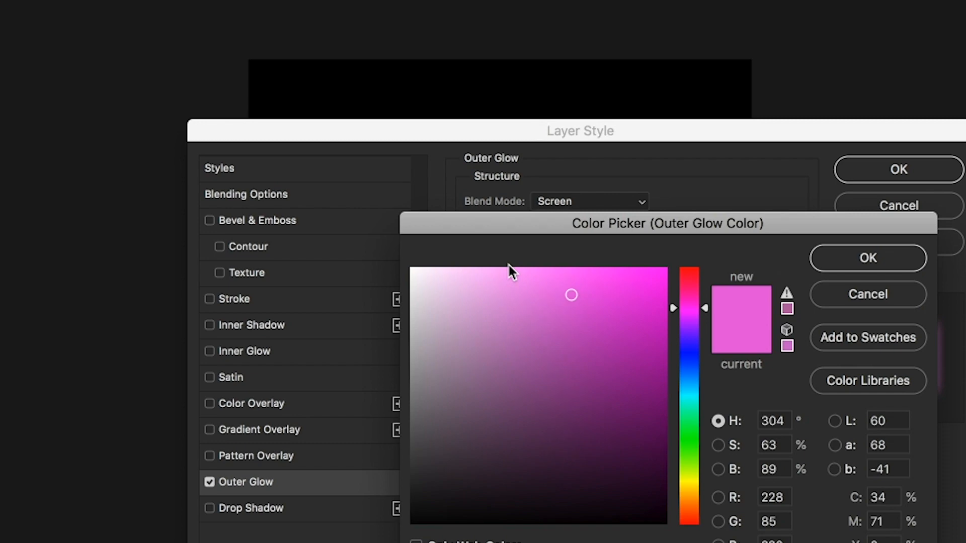
{"action": "mouse_move", "coordinate": [572, 298]}
{"action": "left_mouse_down"}
{"action": "mouse_move", "coordinate": [574, 310]}
{"action": "mouse_move", "coordinate": [567, 304]}
{"action": "left_mouse_up"}
{"action": "mouse_move", "coordinate": [555, 223]}
{"action": "left_mouse_down"}
{"action": "mouse_move", "coordinate": [586, 259]}
{"action": "mouse_move", "coordinate": [625, 369]}
{"action": "left_mouse_up"}
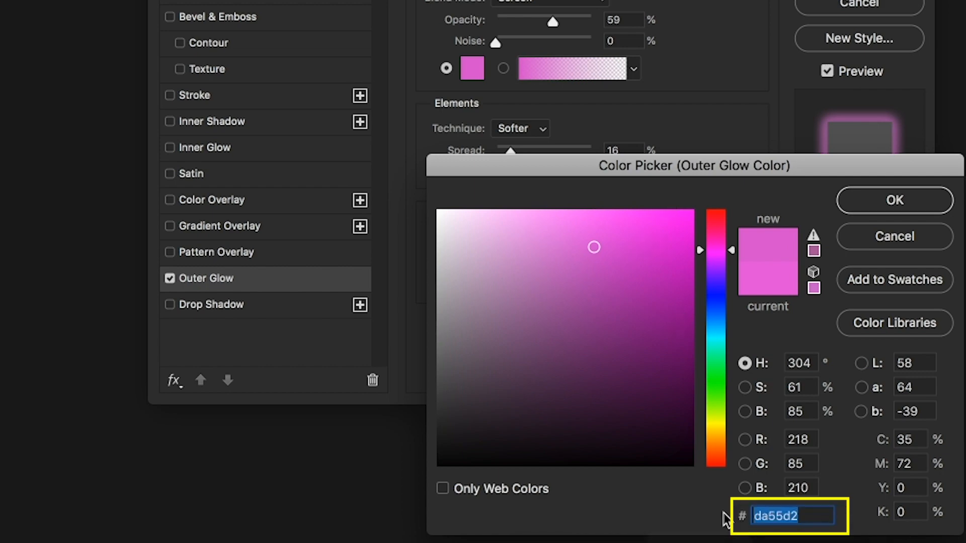
{"action": "left_click", "coordinate": [872, 208]}
Place the Layer Style dialog clear of the text and adjust the Outer Glow opacity to 60%.
{"action": "left_click_drag", "start_coordinate": [469, 17], "coordinate": [965, 31]}
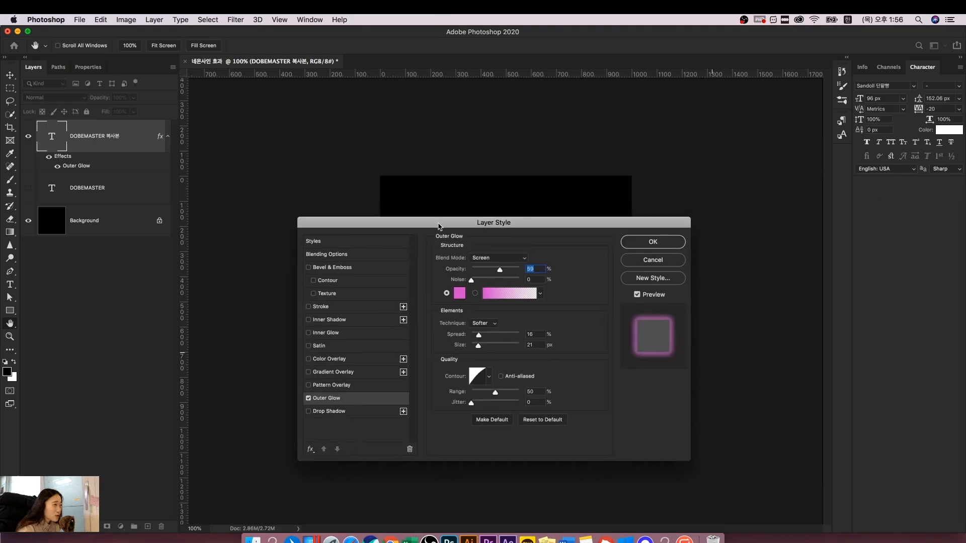
{"action": "left_click_drag", "start_coordinate": [465, 224], "coordinate": [519, 55]}
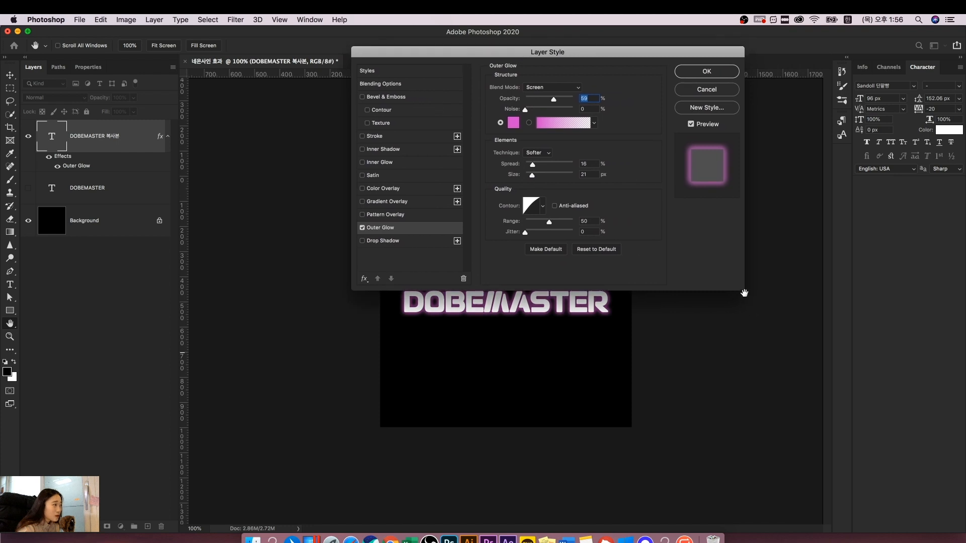
{"action": "left_click_drag", "start_coordinate": [486, 50], "coordinate": [138, 199]}
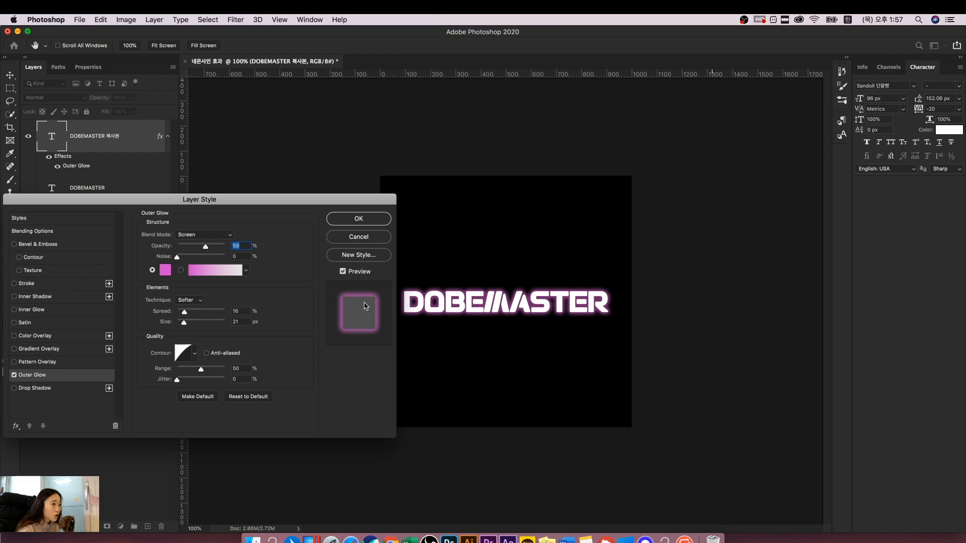
{"action": "left_click_drag", "start_coordinate": [205, 247], "coordinate": [194, 251]}
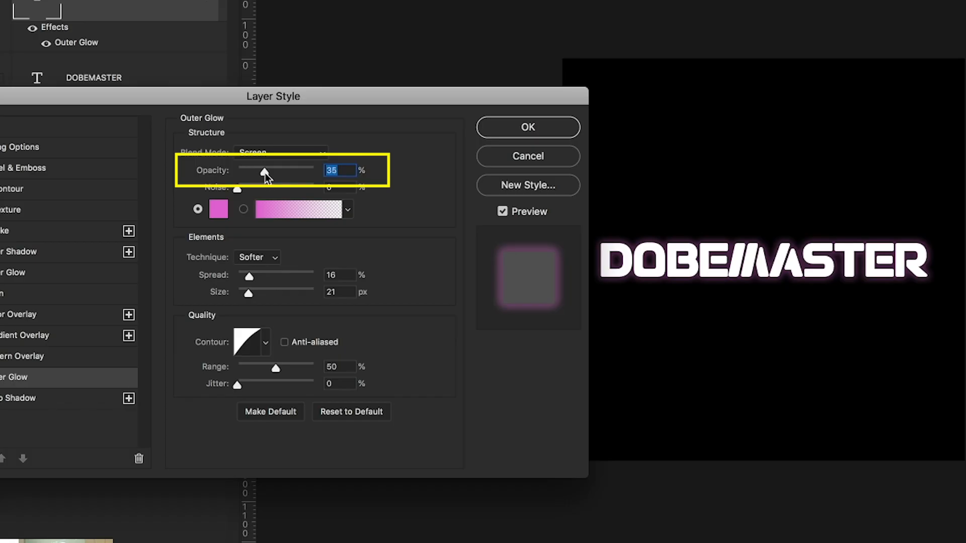
{"action": "left_click_drag", "start_coordinate": [265, 173], "coordinate": [236, 174]}
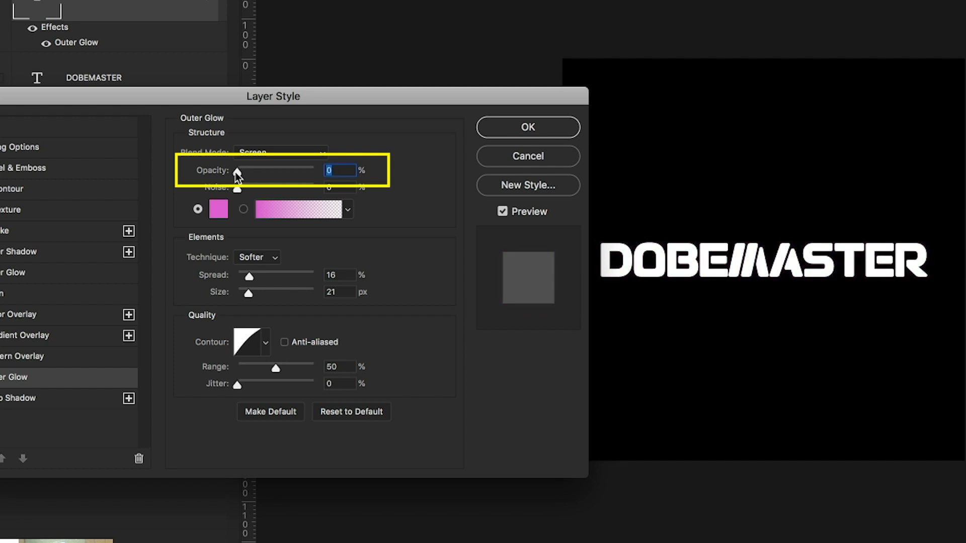
{"action": "left_click_drag", "start_coordinate": [237, 174], "coordinate": [275, 173]}
{"action": "left_click_drag", "start_coordinate": [279, 172], "coordinate": [318, 177]}
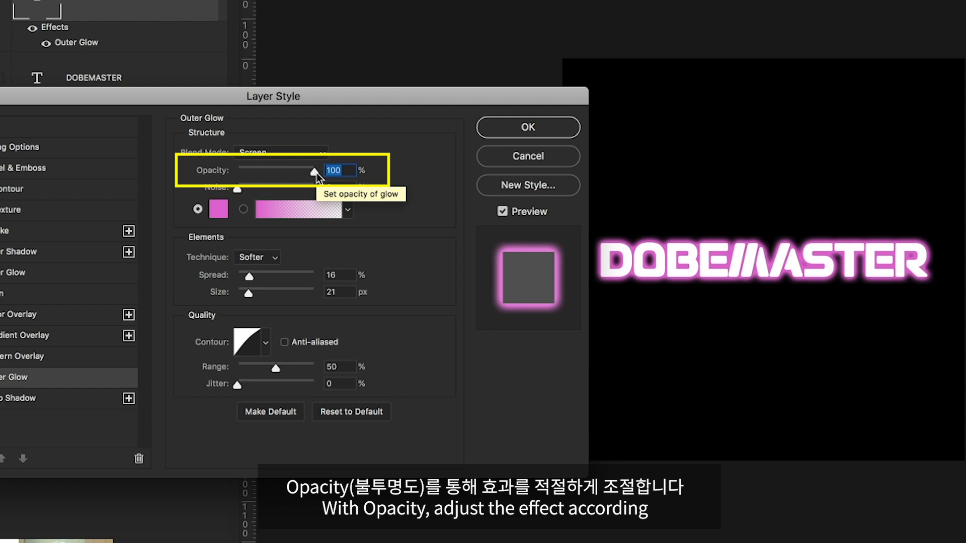
{"action": "left_click_drag", "start_coordinate": [314, 173], "coordinate": [286, 173]}
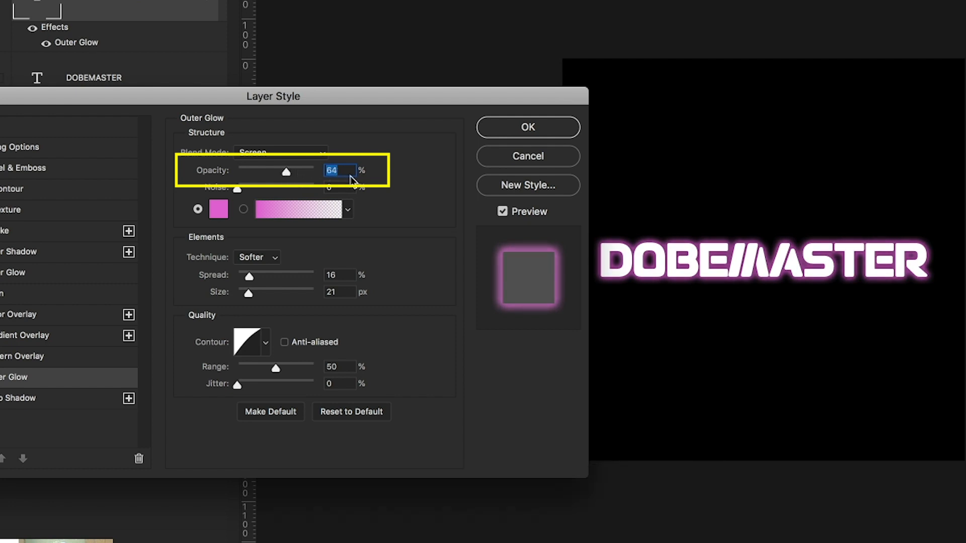
{"action": "type", "text": "50"}
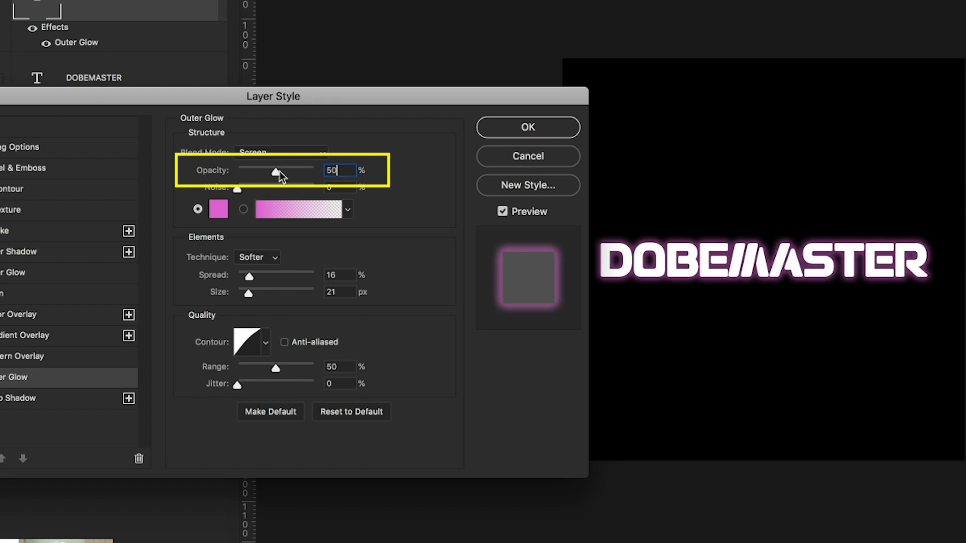
{"action": "left_click_drag", "start_coordinate": [278, 172], "coordinate": [287, 185]}
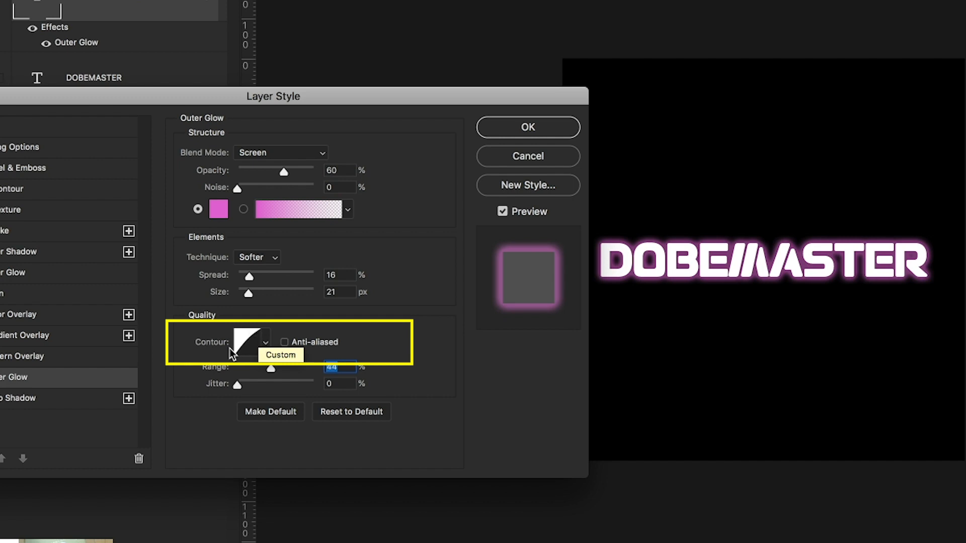
Reshape the Outer Glow contour into a custom curve with three intermediate points, the uppermost at about 71% input and 77% output.
{"action": "left_click", "coordinate": [243, 341]}
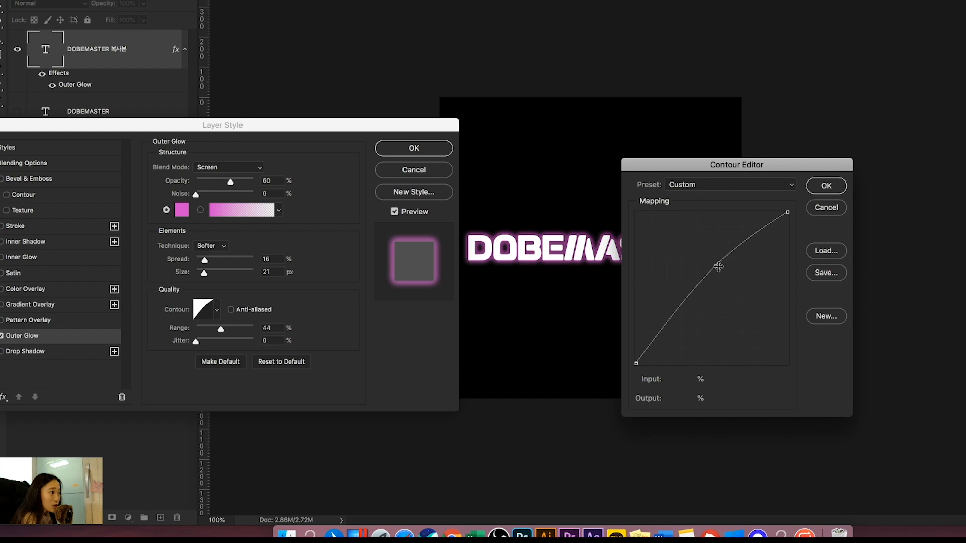
{"action": "left_click_drag", "start_coordinate": [930, 284], "coordinate": [940, 295]}
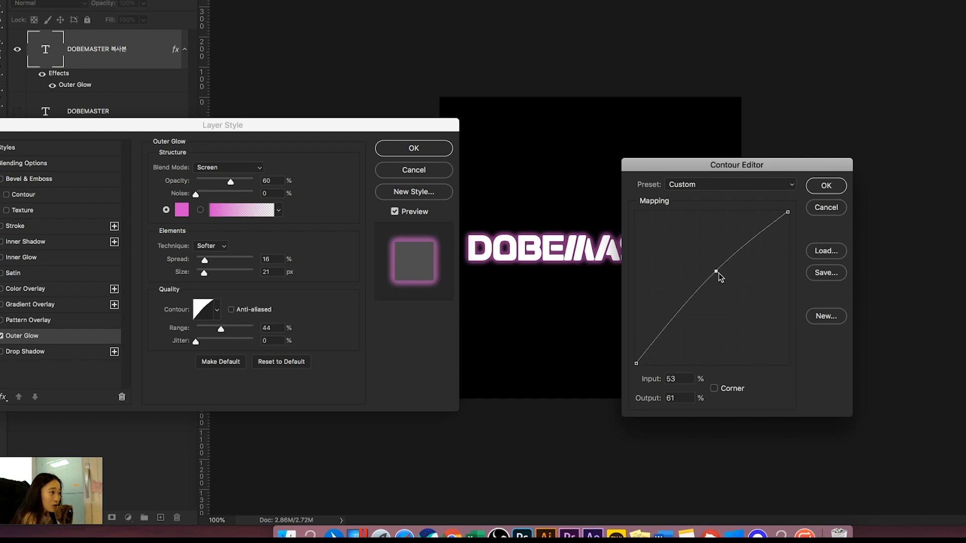
{"action": "mouse_move", "coordinate": [719, 272]}
{"action": "left_mouse_down"}
{"action": "mouse_move", "coordinate": [725, 291]}
{"action": "mouse_move", "coordinate": [679, 254]}
{"action": "mouse_move", "coordinate": [703, 270]}
{"action": "left_mouse_up"}
{"action": "mouse_move", "coordinate": [674, 308]}
{"action": "left_mouse_down"}
{"action": "mouse_move", "coordinate": [676, 335]}
{"action": "mouse_move", "coordinate": [671, 305]}
{"action": "mouse_move", "coordinate": [654, 309]}
{"action": "mouse_move", "coordinate": [674, 294]}
{"action": "mouse_move", "coordinate": [664, 286]}
{"action": "mouse_move", "coordinate": [672, 298]}
{"action": "left_mouse_up"}
{"action": "left_click_drag", "start_coordinate": [752, 233], "coordinate": [746, 232]}
{"action": "left_click_drag", "start_coordinate": [704, 270], "coordinate": [709, 274]}
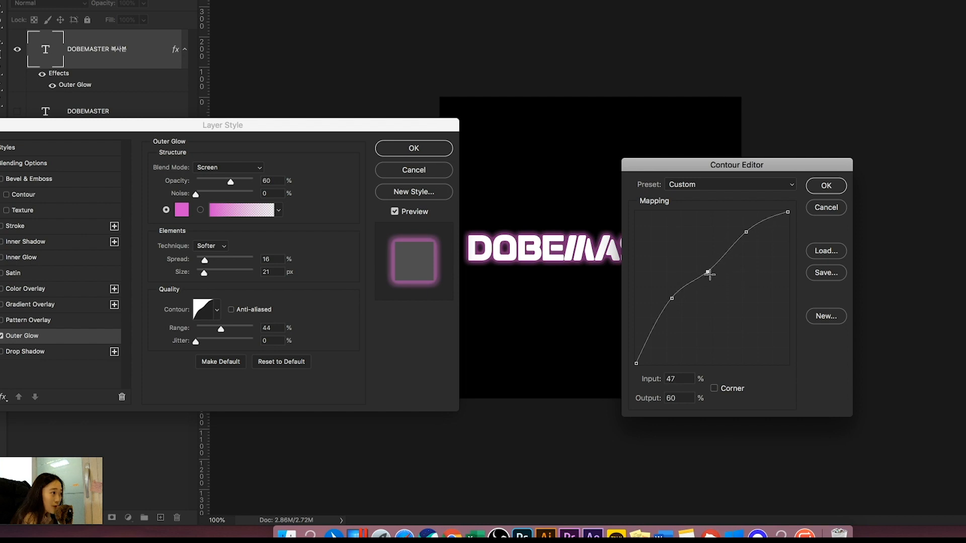
{"action": "left_click_drag", "start_coordinate": [746, 232], "coordinate": [743, 247]}
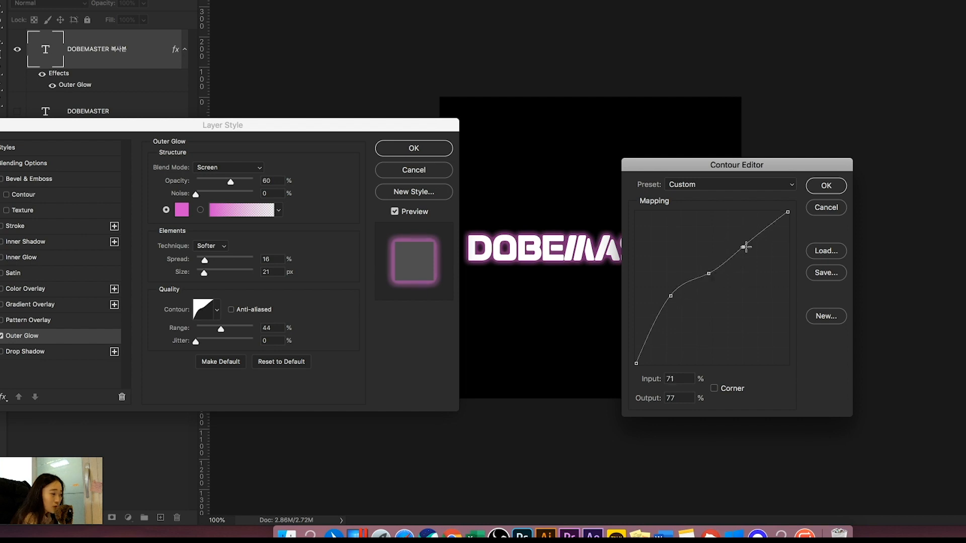
{"action": "left_click", "coordinate": [825, 186]}
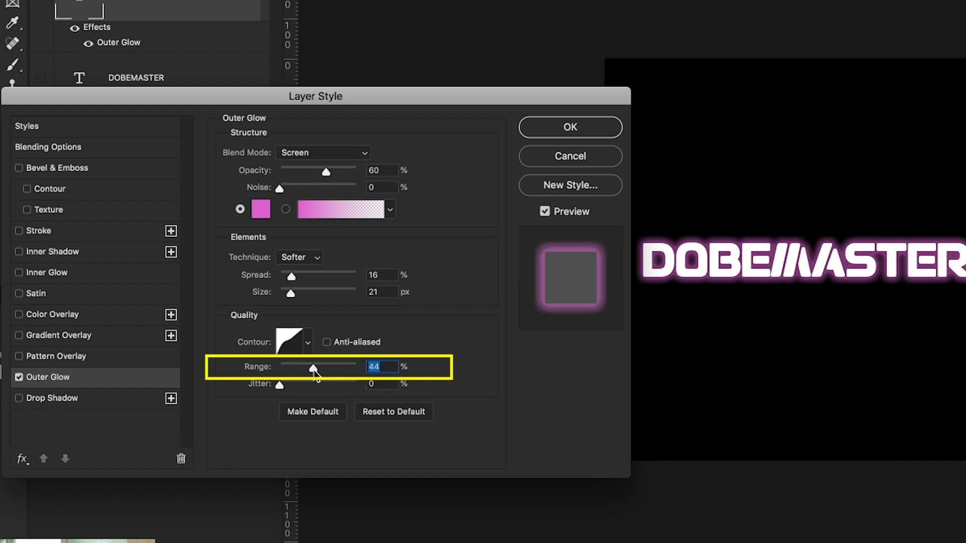
Set the Outer Glow range to 55%.
{"action": "left_click_drag", "start_coordinate": [313, 373], "coordinate": [255, 372]}
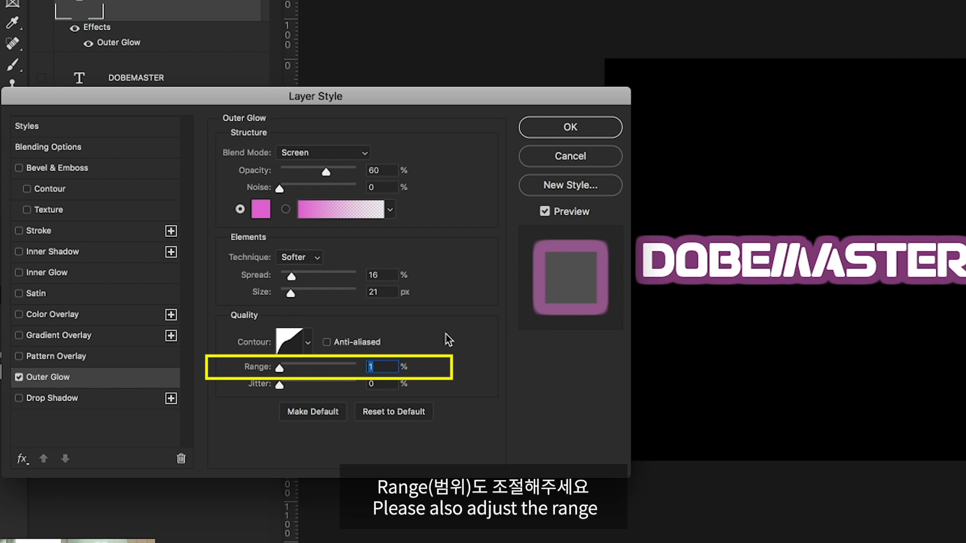
{"action": "left_click_drag", "start_coordinate": [280, 371], "coordinate": [323, 378]}
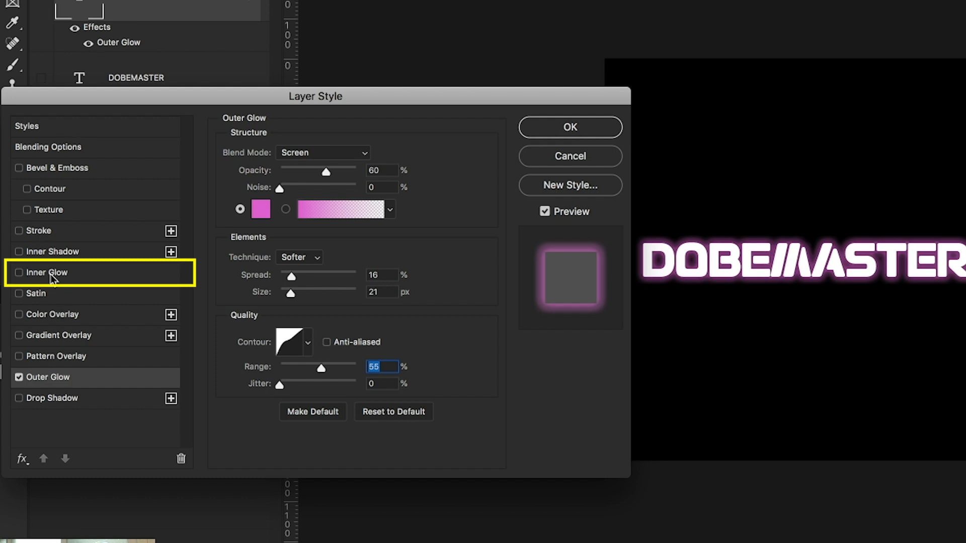
Add an Inner Glow effect to the DOBEMASTER 복사본 layer with the Multiply blend mode.
{"action": "left_click_drag", "start_coordinate": [122, 100], "coordinate": [179, 90]}
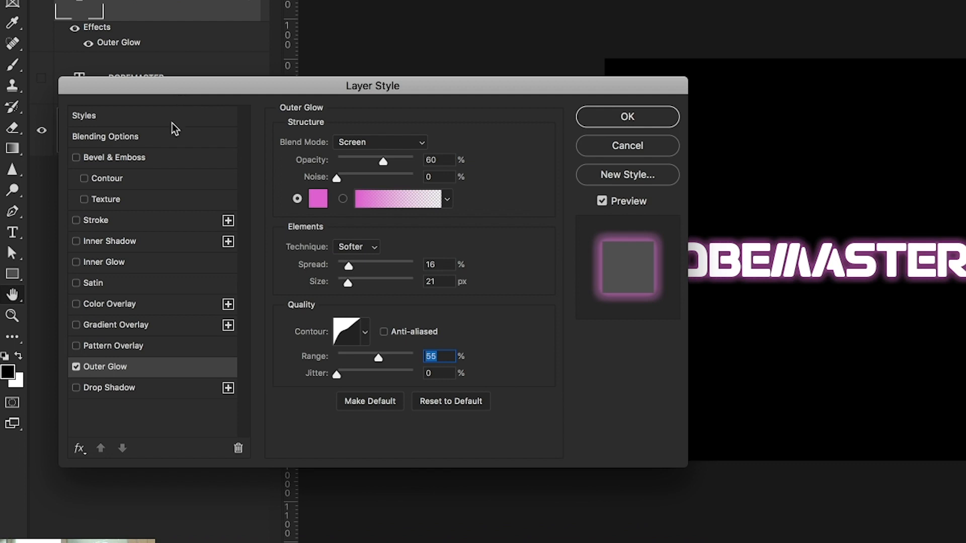
{"action": "left_click", "coordinate": [100, 266]}
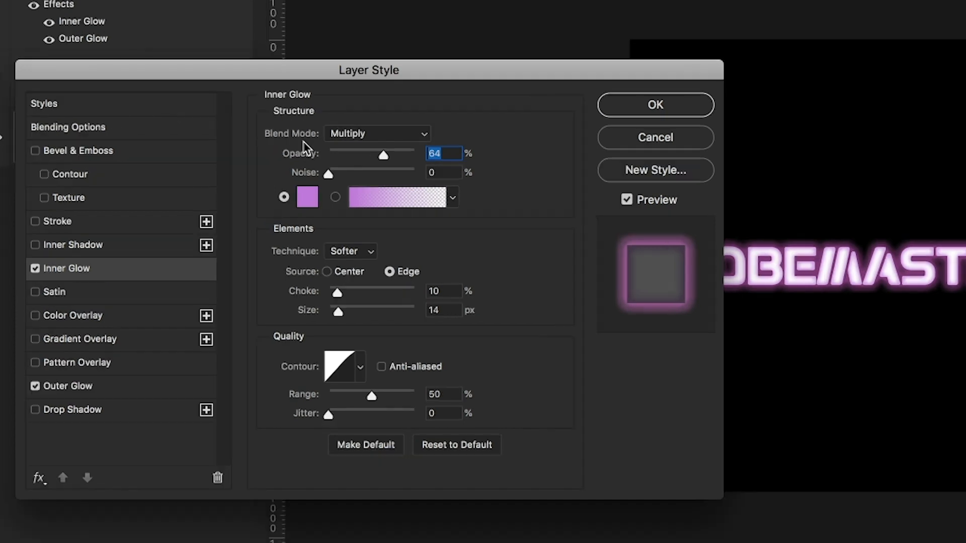
{"action": "left_click", "coordinate": [374, 135]}
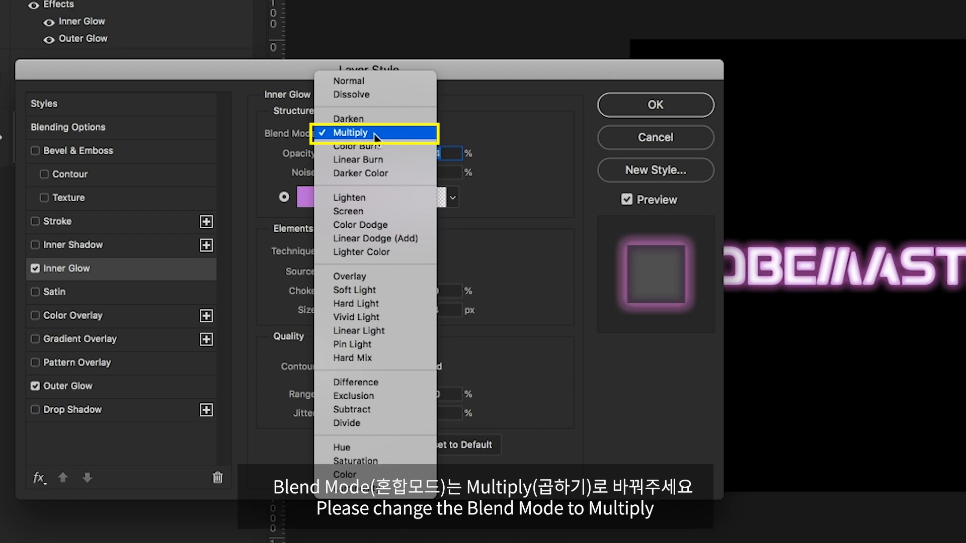
{"action": "left_click", "coordinate": [374, 133]}
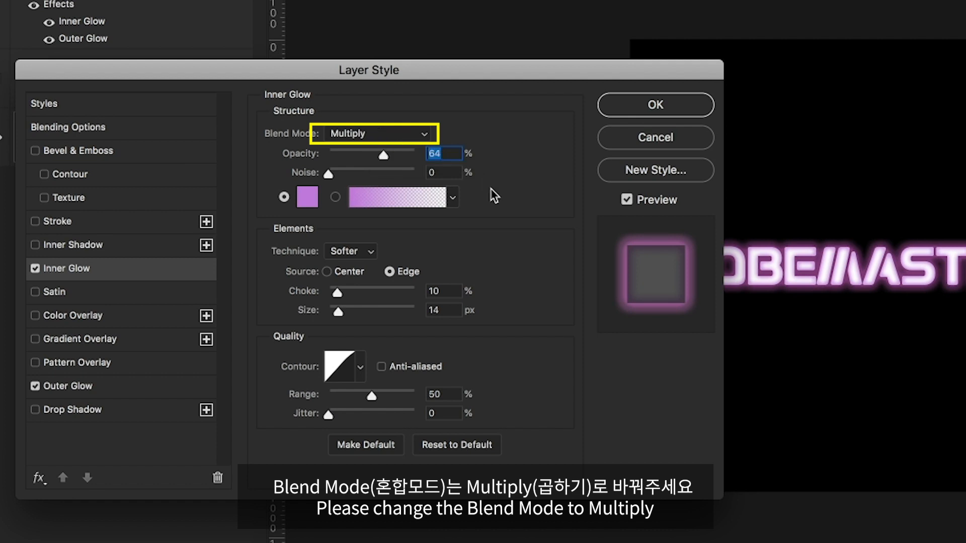
Set the Inner Glow colour to bright pink #df73e3 and move the Layer Style dialog clear of the text.
{"action": "left_click", "coordinate": [305, 197]}
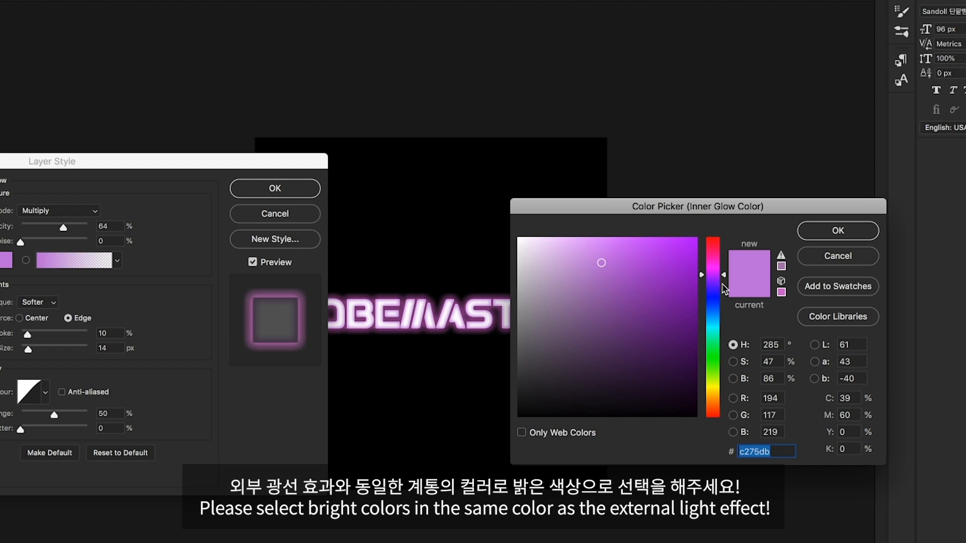
{"action": "left_click_drag", "start_coordinate": [724, 274], "coordinate": [724, 268]}
{"action": "mouse_move", "coordinate": [582, 267]}
{"action": "left_mouse_down"}
{"action": "mouse_move", "coordinate": [578, 246]}
{"action": "mouse_move", "coordinate": [591, 252]}
{"action": "mouse_move", "coordinate": [576, 243]}
{"action": "mouse_move", "coordinate": [584, 263]}
{"action": "mouse_move", "coordinate": [604, 257]}
{"action": "left_mouse_up"}
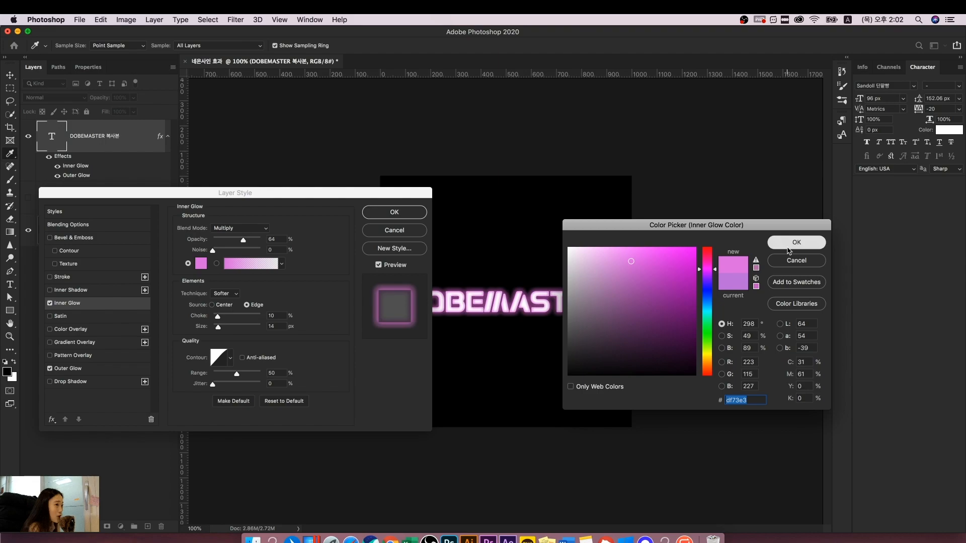
{"action": "left_click", "coordinate": [787, 246]}
{"action": "left_click_drag", "start_coordinate": [353, 198], "coordinate": [315, 187]}
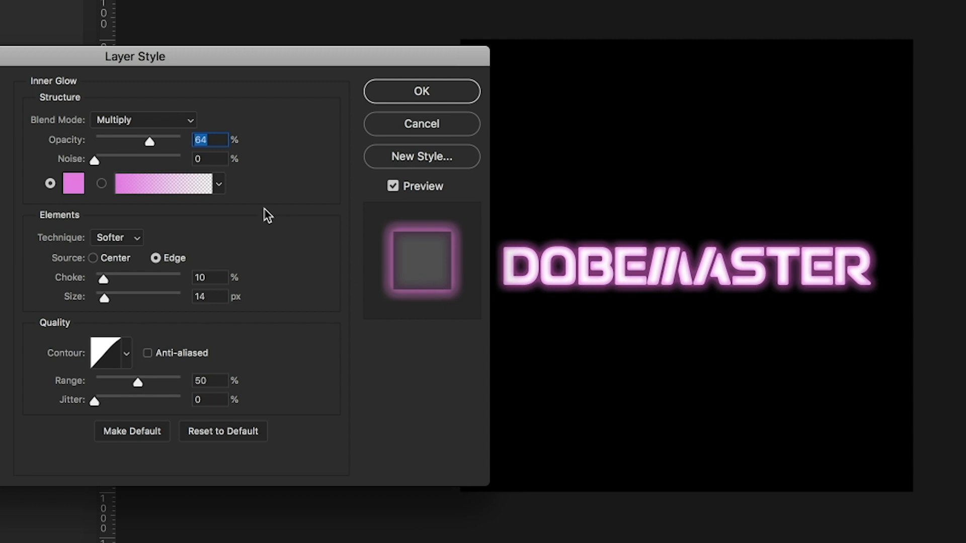
Reduce the Inner Glow opacity to 55%.
{"action": "mouse_move", "coordinate": [148, 142]}
{"action": "left_mouse_down"}
{"action": "mouse_move", "coordinate": [126, 143]}
{"action": "mouse_move", "coordinate": [159, 151]}
{"action": "left_mouse_up"}
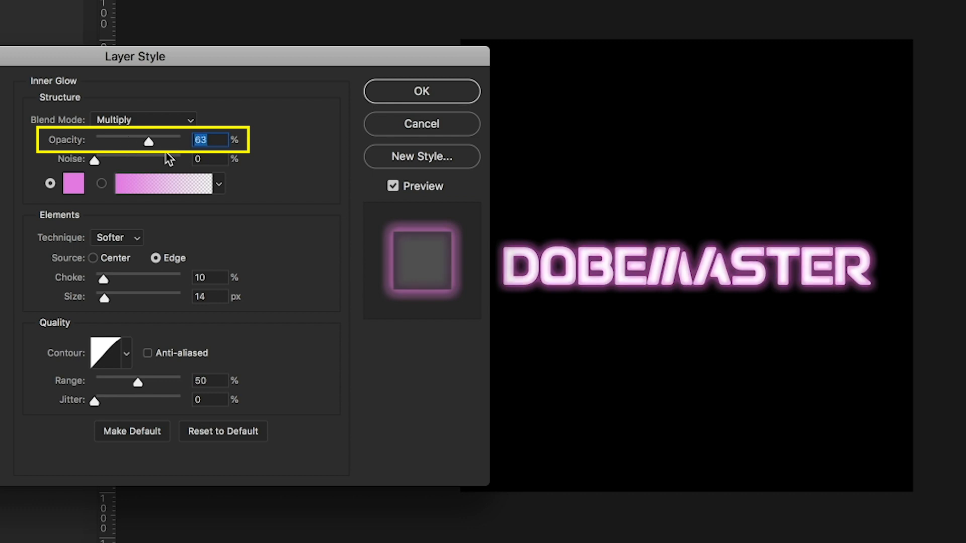
{"action": "left_click_drag", "start_coordinate": [173, 157], "coordinate": [93, 157]}
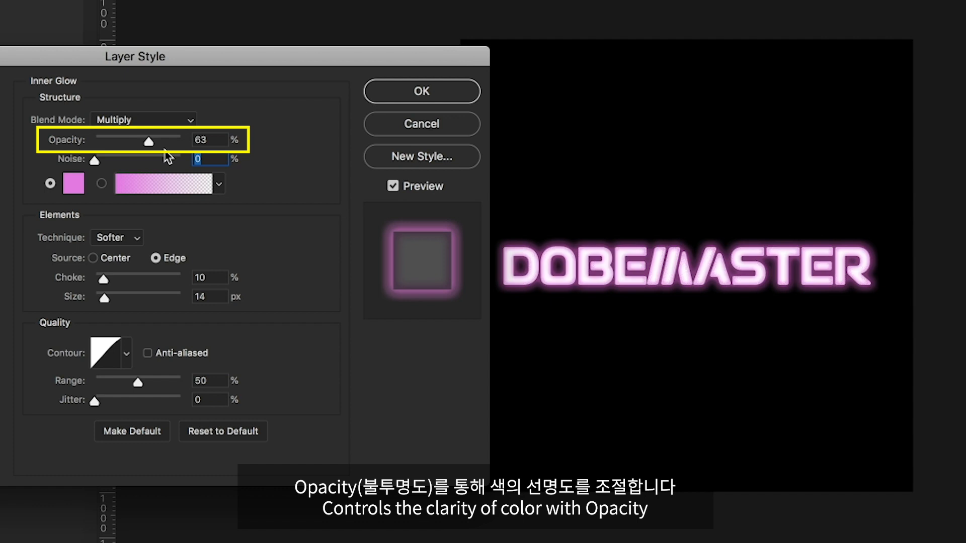
{"action": "mouse_move", "coordinate": [150, 146]}
{"action": "left_mouse_down"}
{"action": "mouse_move", "coordinate": [164, 146]}
{"action": "mouse_move", "coordinate": [142, 145]}
{"action": "left_mouse_up"}
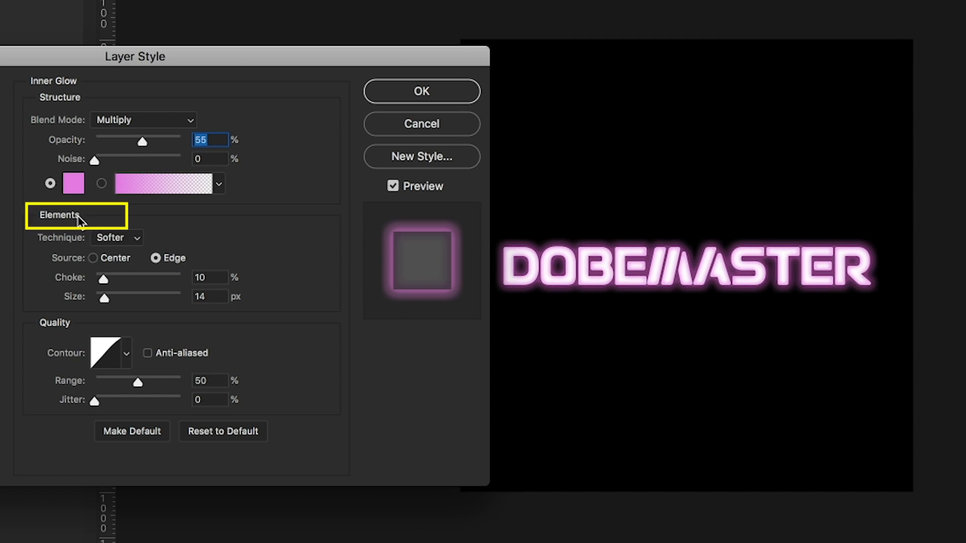
Try the Precise technique for the Inner Glow and switch it back to Softer.
{"action": "left_click", "coordinate": [116, 238]}
{"action": "left_click", "coordinate": [112, 236]}
{"action": "left_click", "coordinate": [119, 242]}
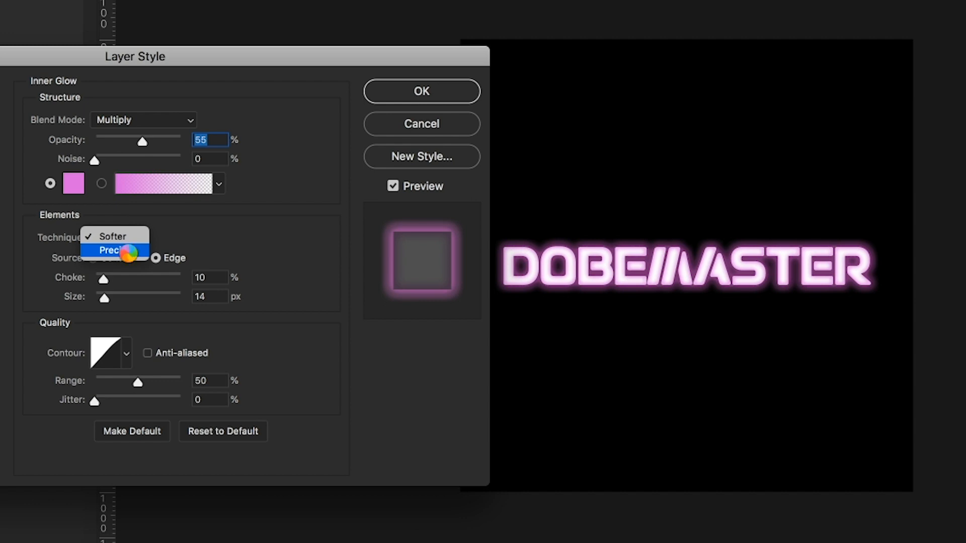
{"action": "left_click", "coordinate": [128, 253]}
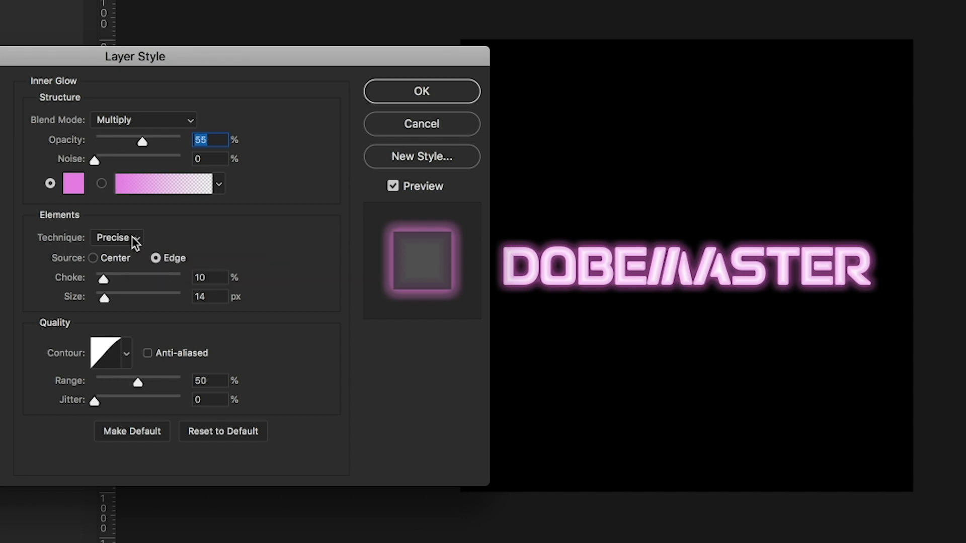
{"action": "left_click", "coordinate": [132, 236]}
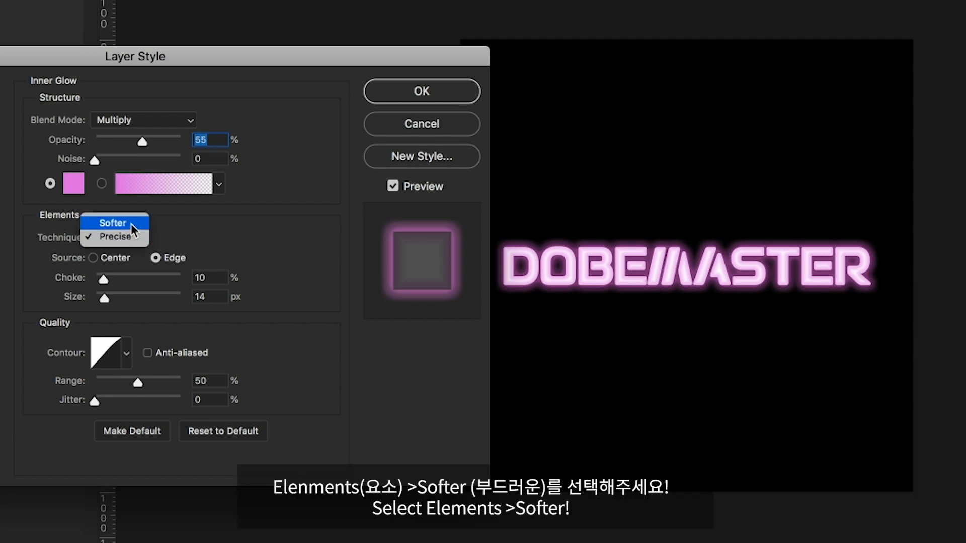
{"action": "left_click", "coordinate": [130, 225]}
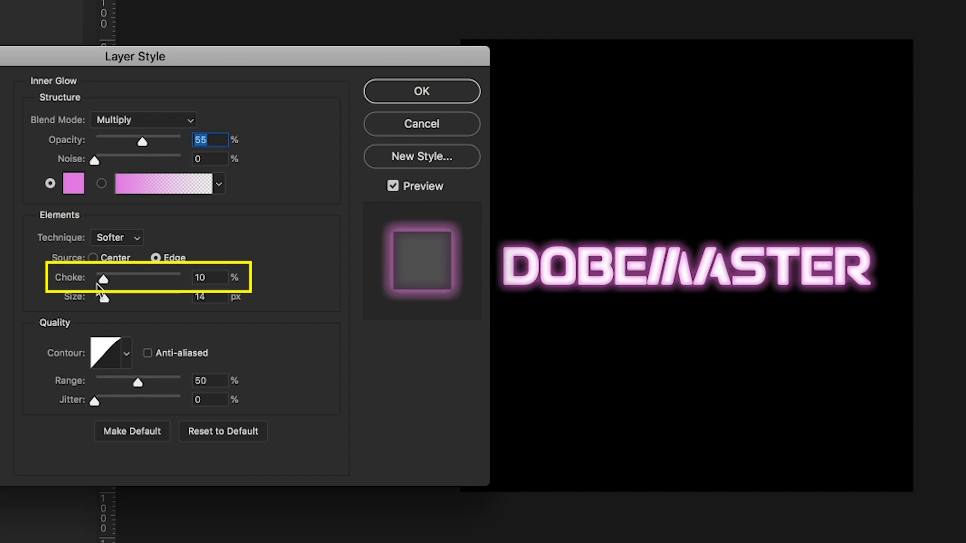
Set the Inner Glow choke to 13% and its size to 10 px.
{"action": "left_click_drag", "start_coordinate": [104, 281], "coordinate": [128, 288]}
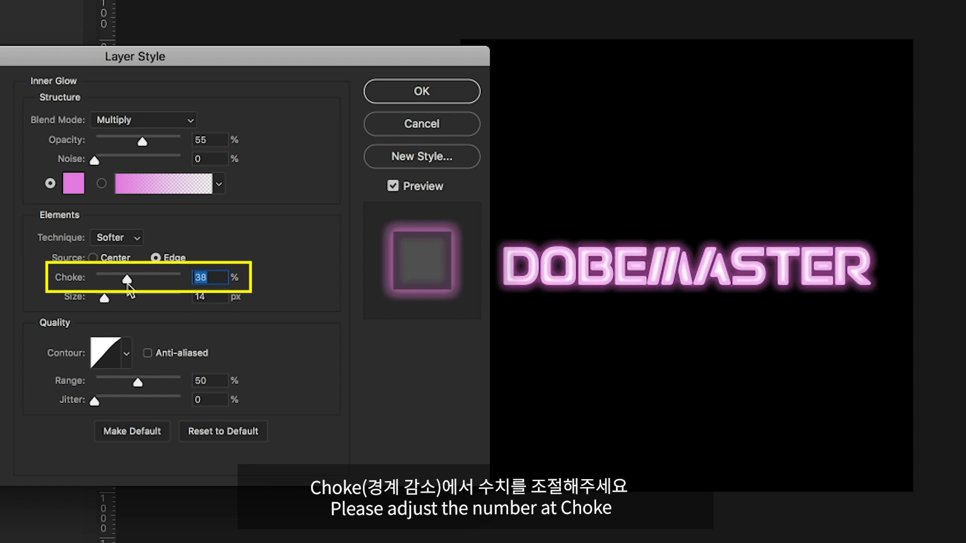
{"action": "left_click_drag", "start_coordinate": [127, 284], "coordinate": [107, 284]}
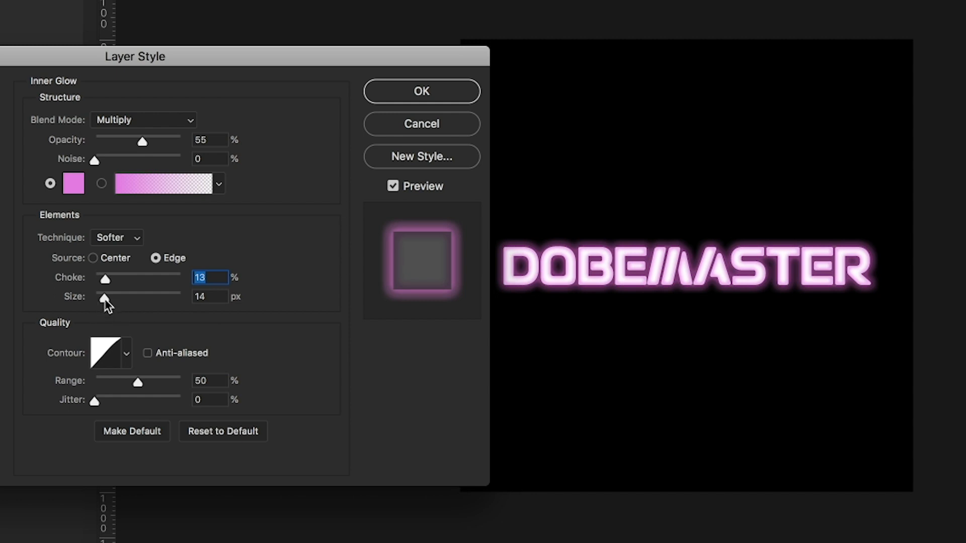
{"action": "mouse_move", "coordinate": [104, 300]}
{"action": "left_mouse_down"}
{"action": "mouse_move", "coordinate": [161, 302]}
{"action": "mouse_move", "coordinate": [103, 304]}
{"action": "left_mouse_up"}
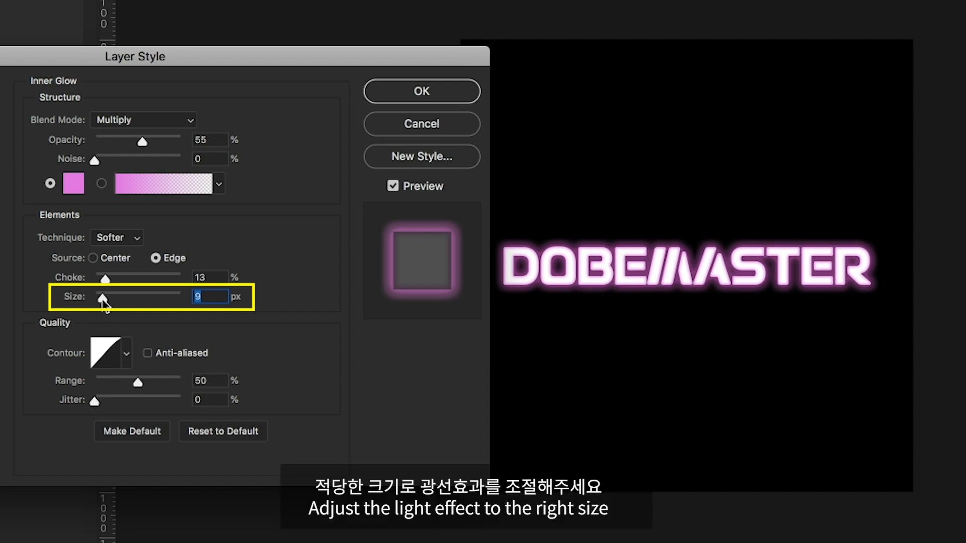
{"action": "left_click_drag", "start_coordinate": [104, 304], "coordinate": [106, 305]}
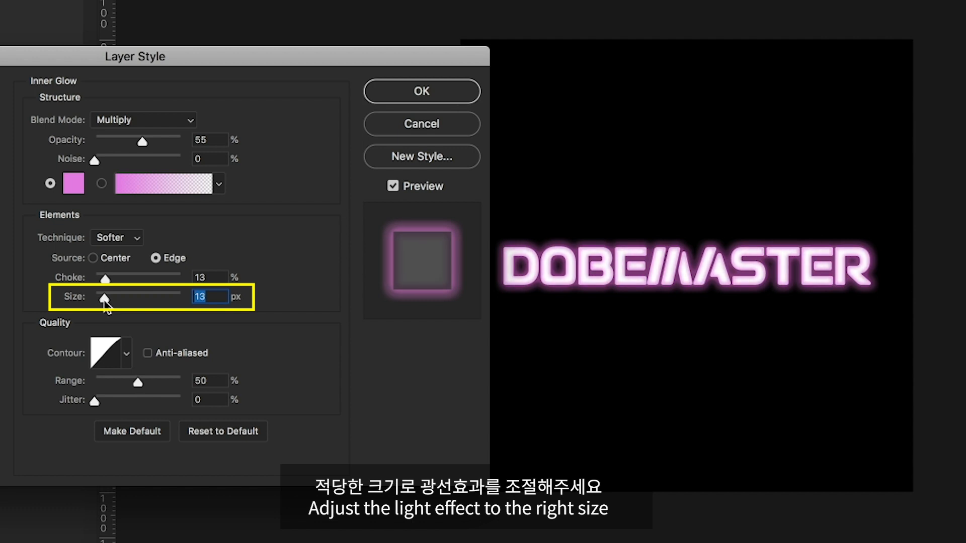
{"action": "type", "text": "10"}
{"action": "key", "text": "Return"}
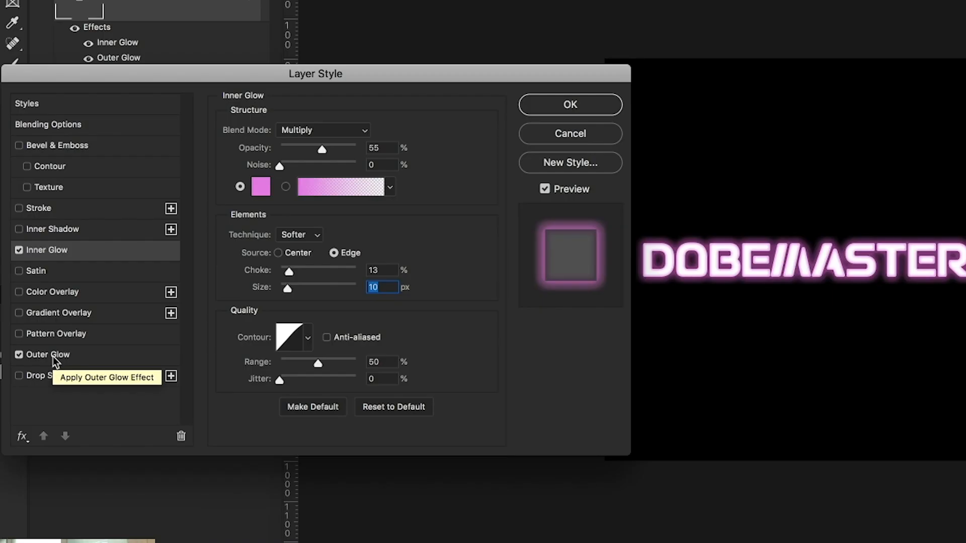
Check the hex code of the Outer Glow colour.
{"action": "left_click", "coordinate": [54, 359]}
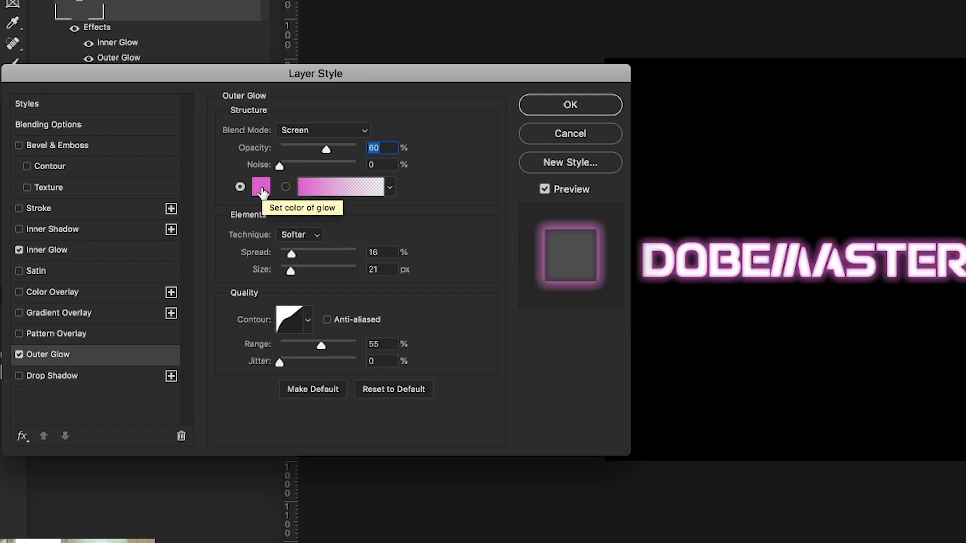
{"action": "left_click", "coordinate": [261, 190]}
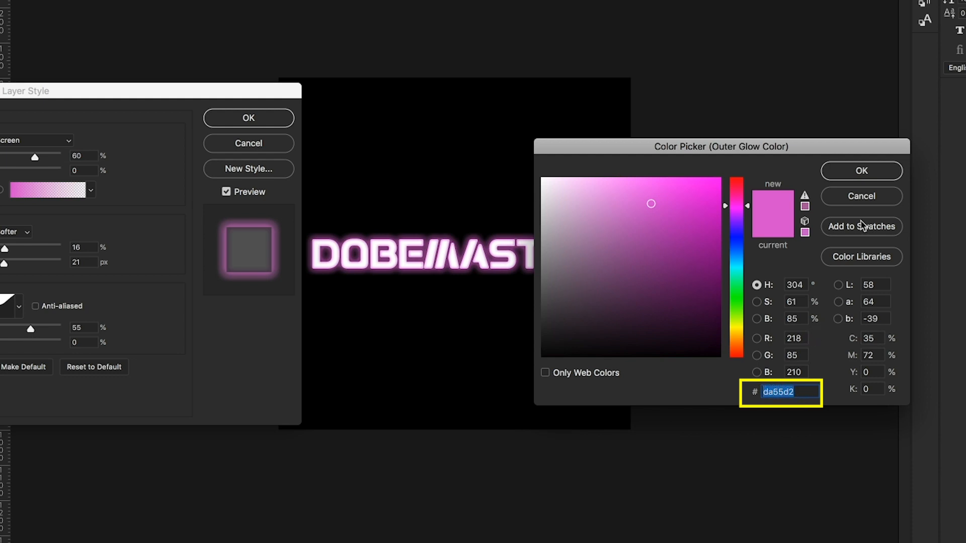
{"action": "left_click", "coordinate": [861, 171]}
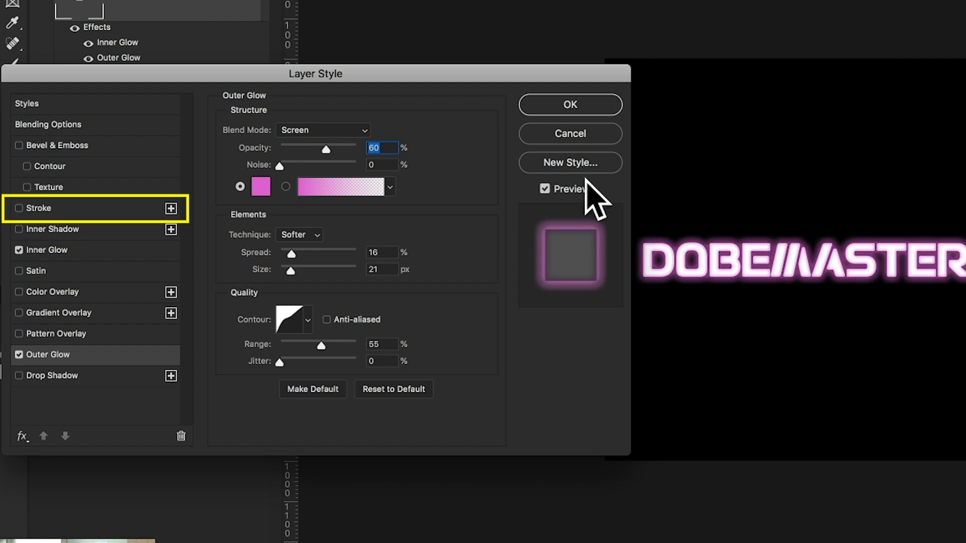
Add a Stroke effect to the text copy and match its colour to the Outer Glow with #da55d2.
{"action": "left_click", "coordinate": [45, 210]}
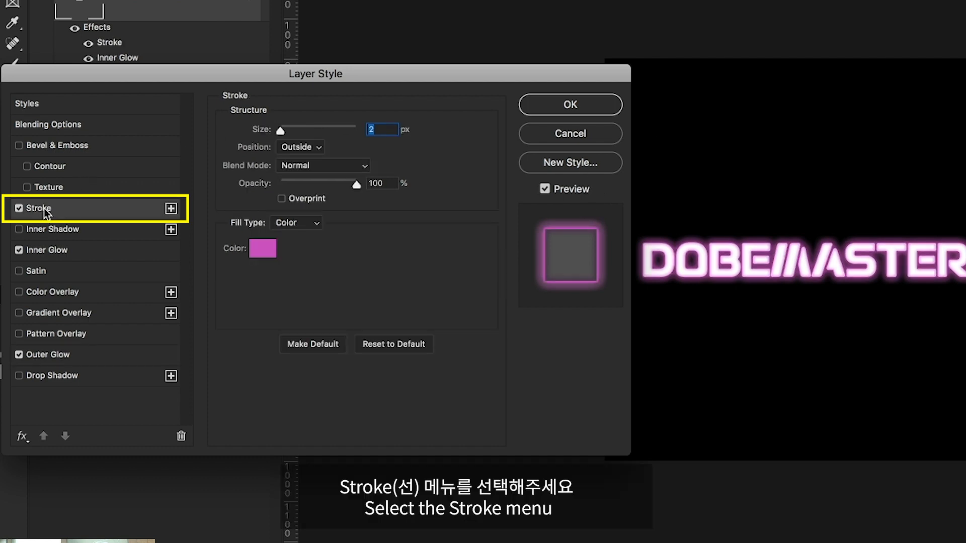
{"action": "left_click", "coordinate": [263, 250]}
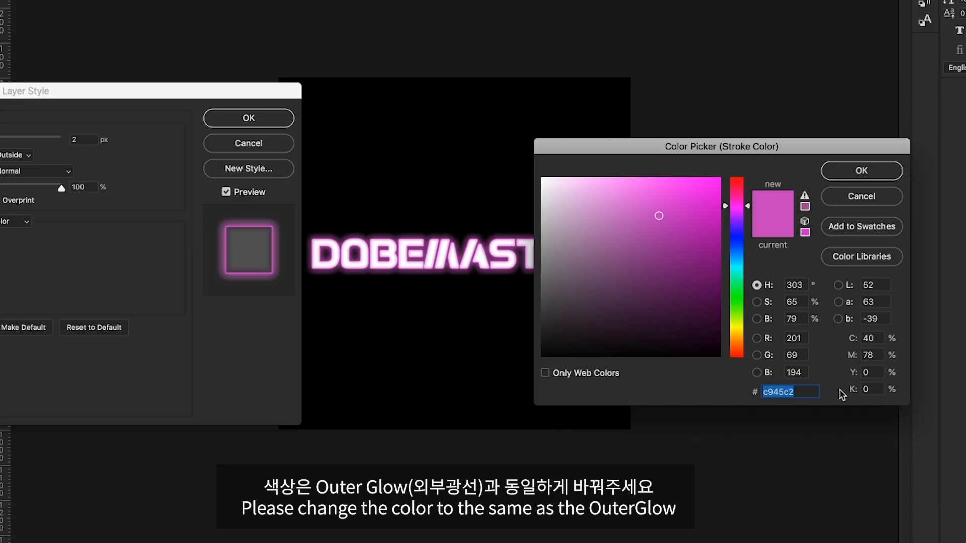
{"action": "type", "text": "da55d2"}
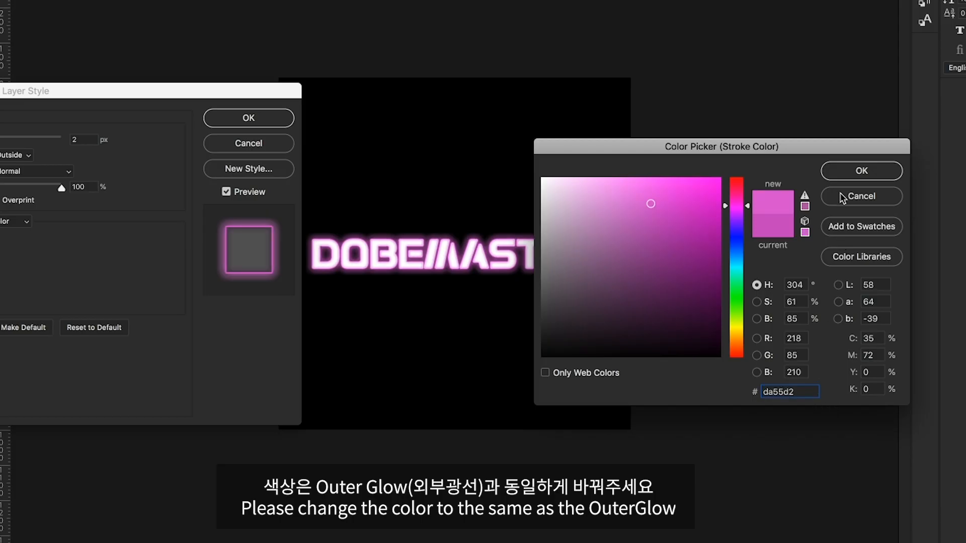
{"action": "left_click", "coordinate": [847, 178]}
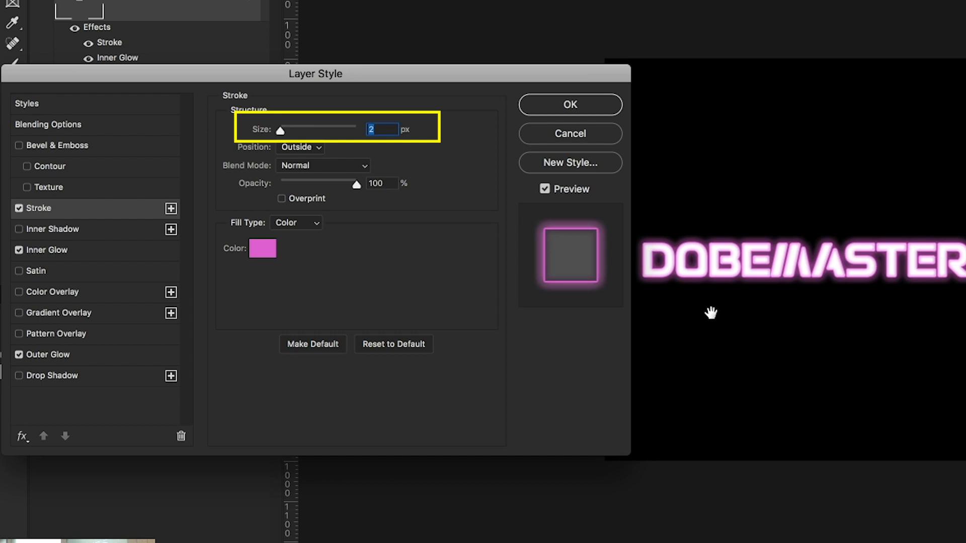
Try different stroke widths, settle on a Stroke size of 1 px and apply the layer style.
{"action": "key", "text": "Down"}
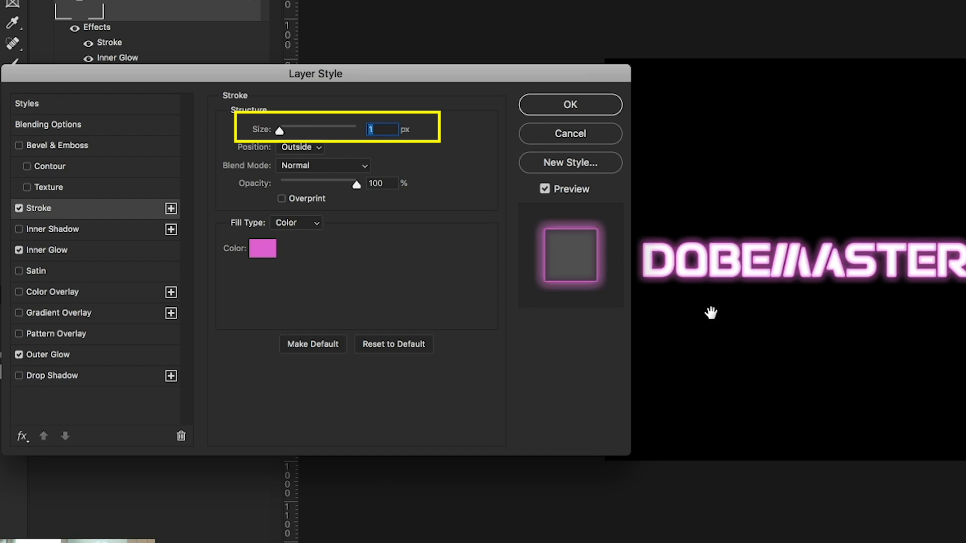
{"action": "key", "text": "Up"}
{"action": "key", "text": "Up"}
{"action": "key", "text": "Up"}
{"action": "key", "text": "Up"}
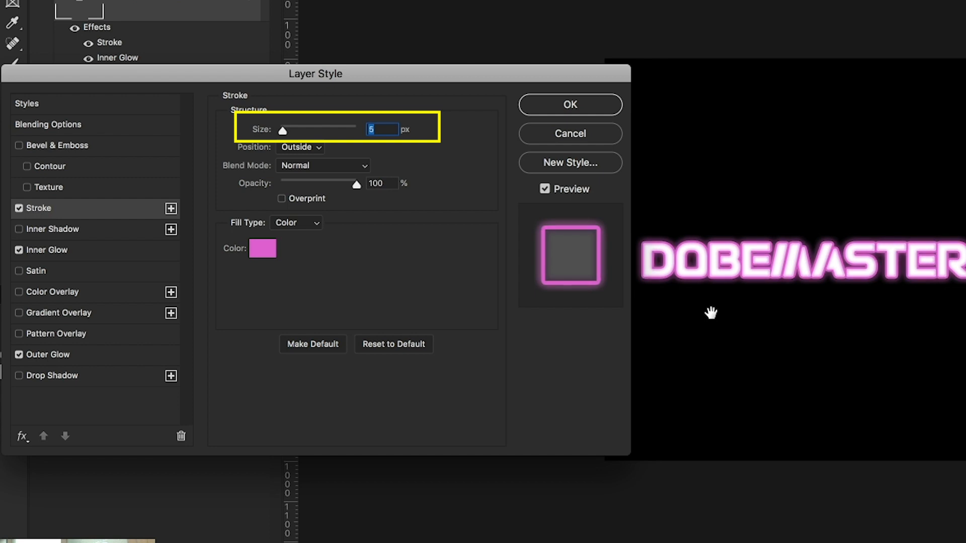
{"action": "key", "text": "Up"}
{"action": "key", "text": "Up"}
{"action": "key", "text": "Down"}
{"action": "key", "text": "Down"}
{"action": "key", "text": "Down"}
{"action": "key", "text": "Down"}
{"action": "key", "text": "Down"}
{"action": "key", "text": "Down"}
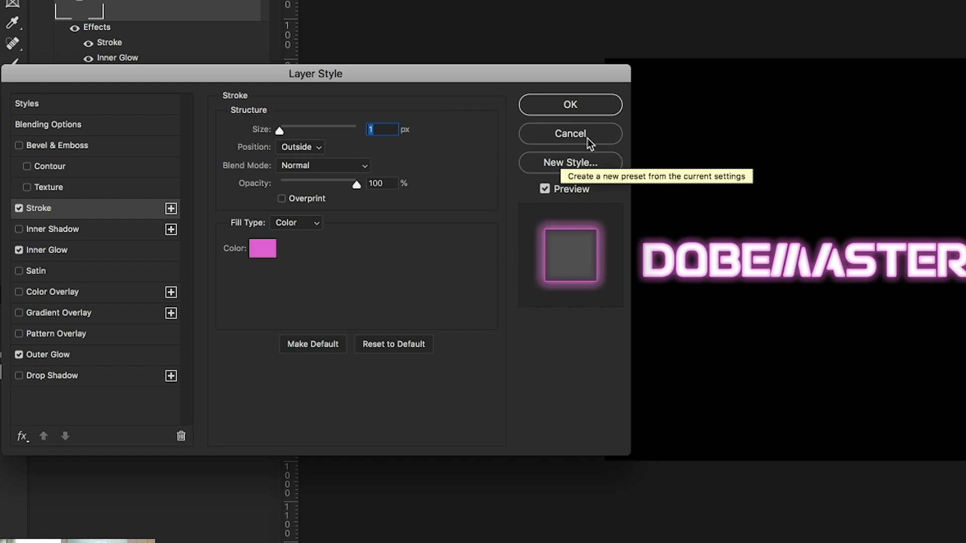
{"action": "left_click", "coordinate": [595, 105]}
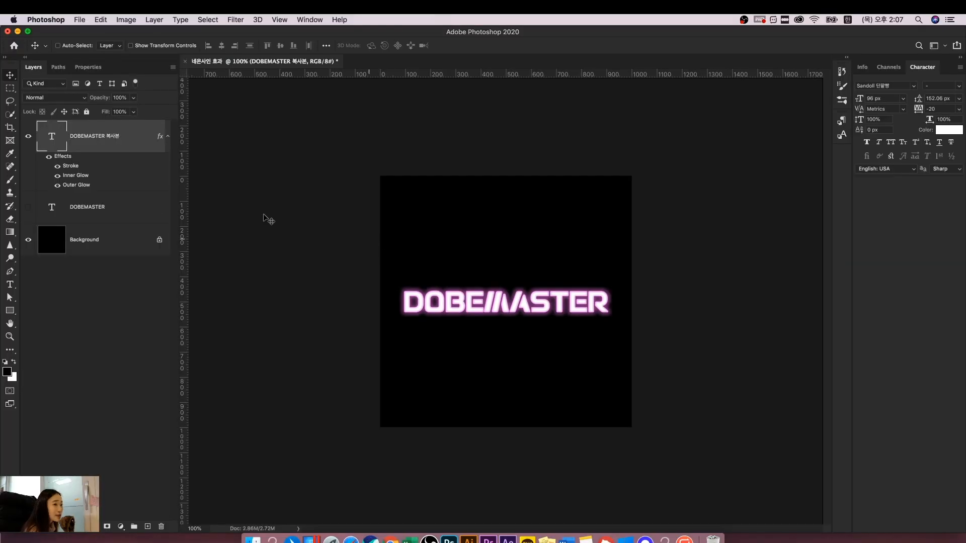
Make the original DOBEMASTER text layer visible and move it above the glowing DOBEMASTER 복사본 layer.
{"action": "left_click", "coordinate": [126, 215]}
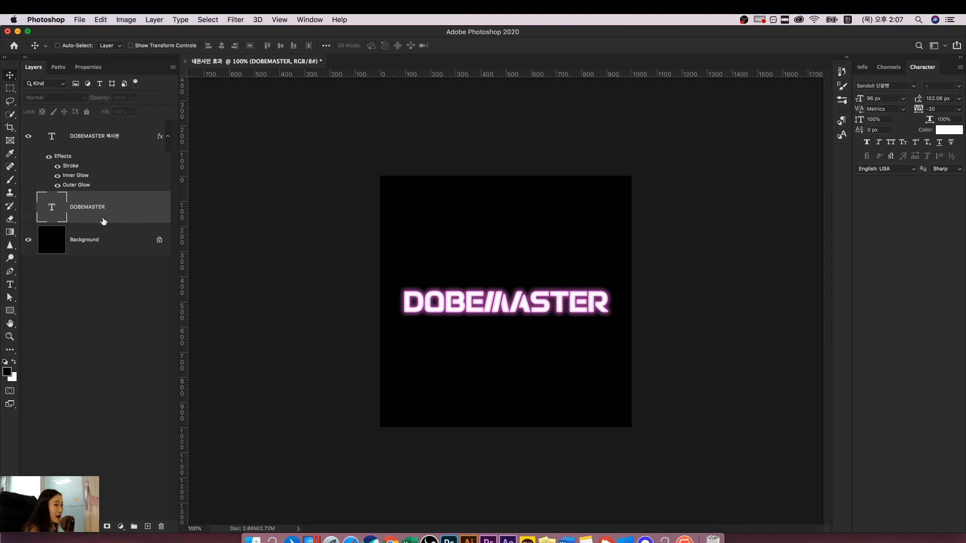
{"action": "left_click", "coordinate": [29, 208]}
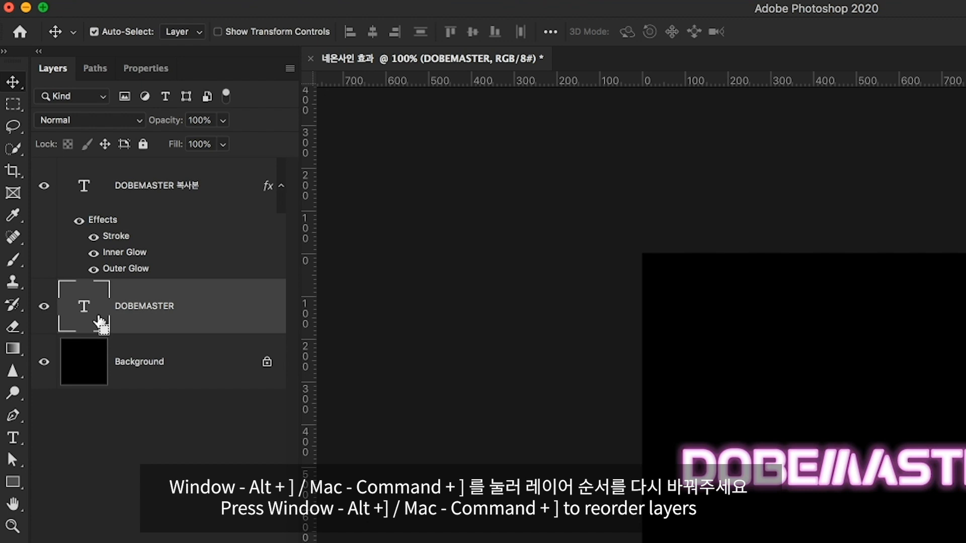
{"action": "key", "text": "super+bracketright"}
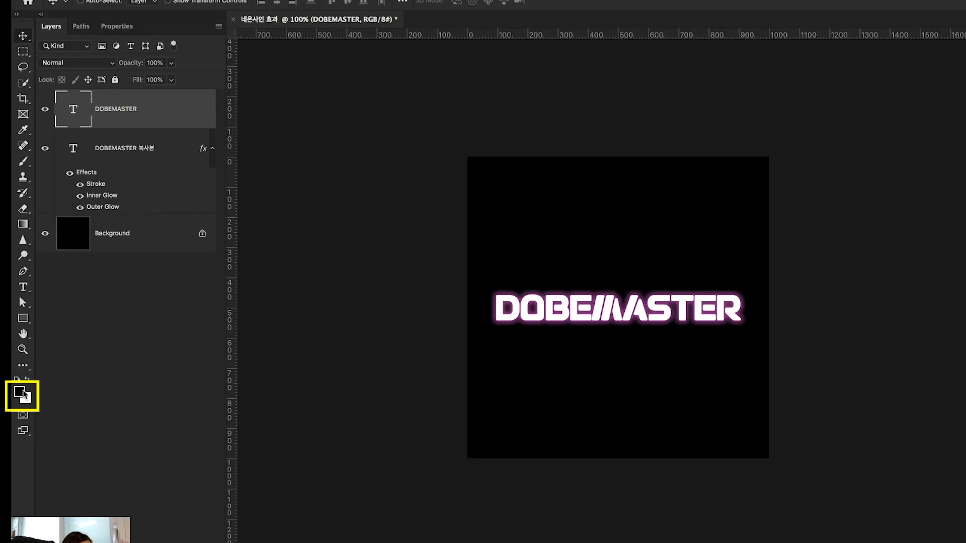
Set the foreground colour to dark grey #282828 and fill the original DOBEMASTER text with it.
{"action": "left_click", "coordinate": [22, 392]}
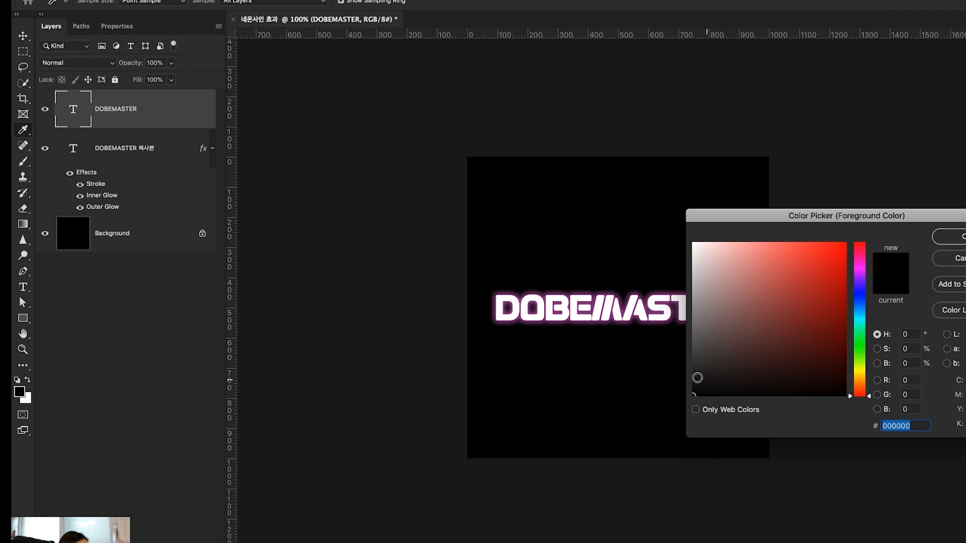
{"action": "left_click", "coordinate": [695, 381]}
{"action": "left_click_drag", "start_coordinate": [695, 382], "coordinate": [689, 372]}
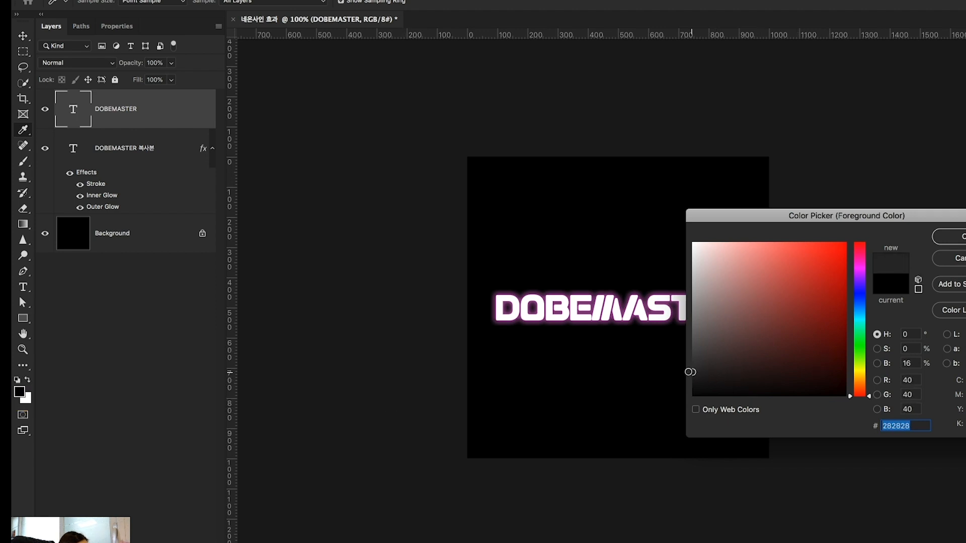
{"action": "left_click", "coordinate": [949, 238]}
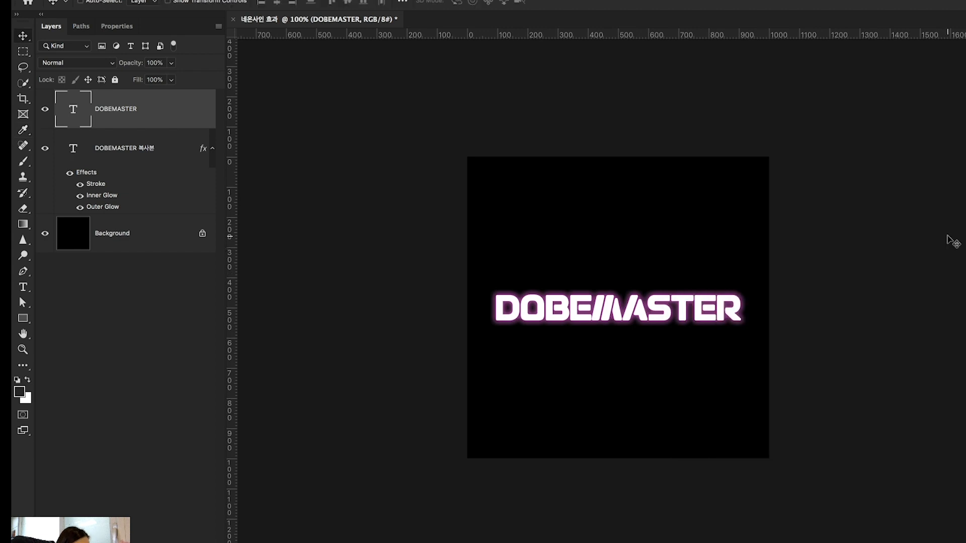
{"action": "key", "text": "alt+Delete"}
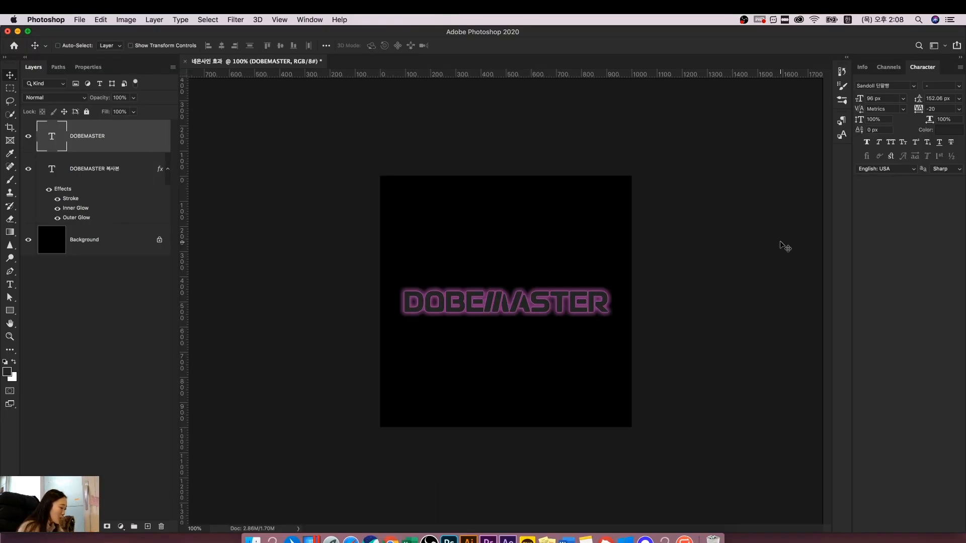
Move the dark DOBEMASTER layer beneath the glowing text copy and set its opacity to 50%.
{"action": "key", "text": "super"}
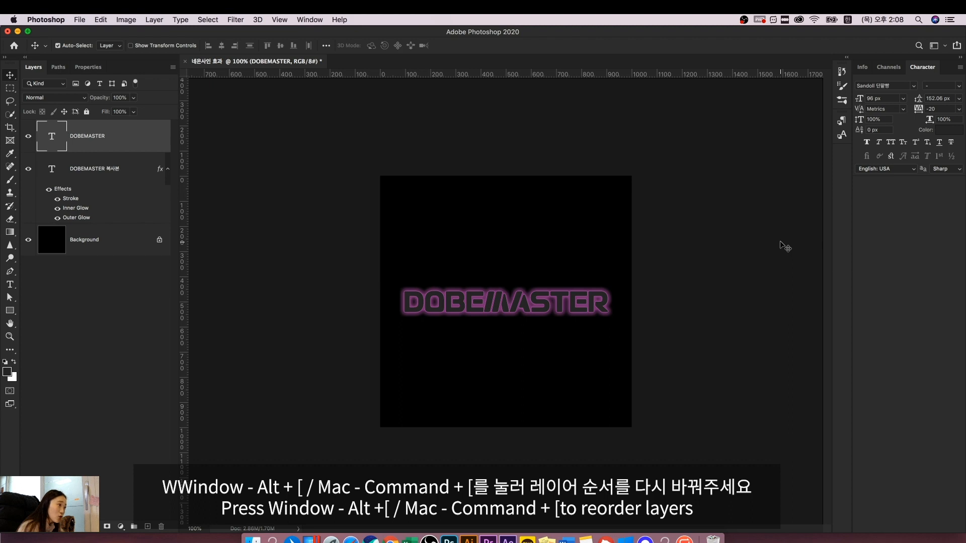
{"action": "key", "text": "super+bracketleft"}
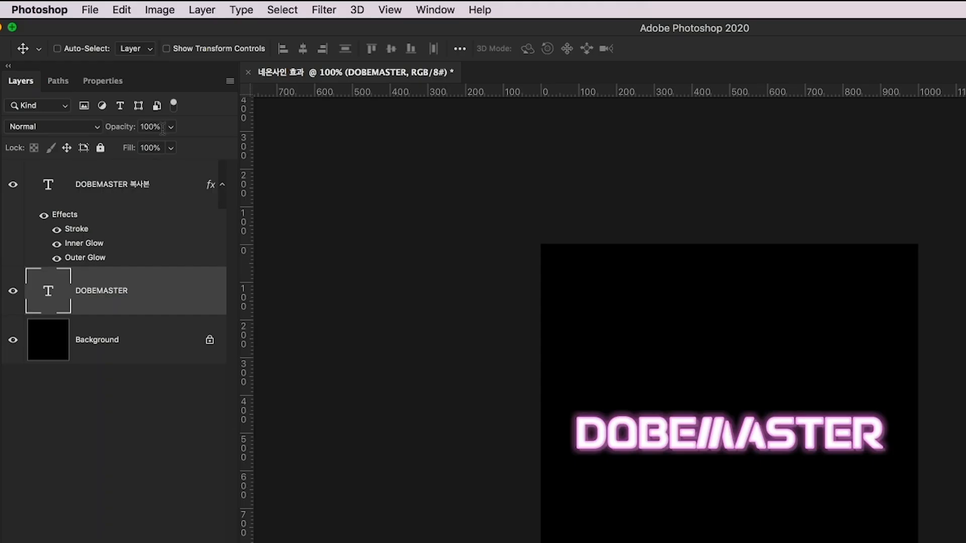
{"action": "left_click", "coordinate": [162, 129]}
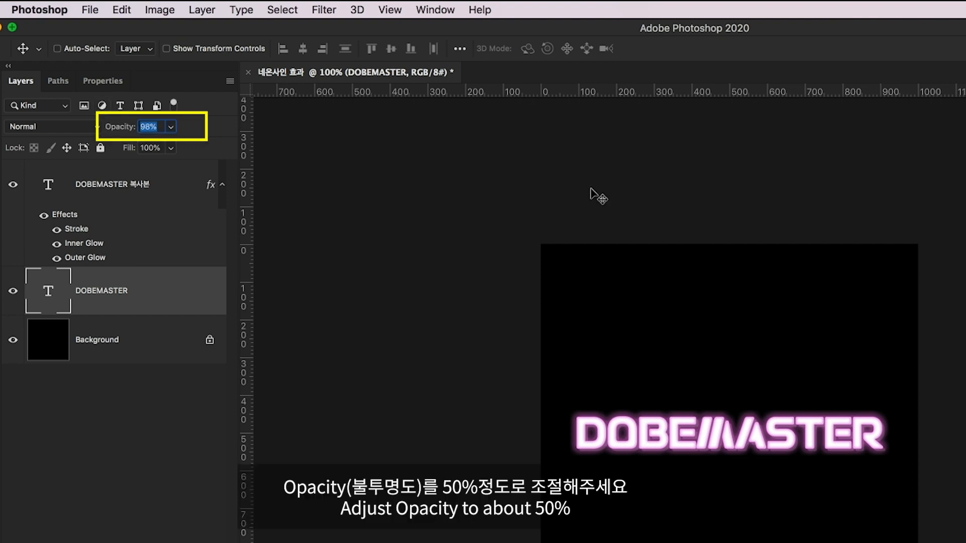
{"action": "type", "text": "50"}
{"action": "key", "text": "Return"}
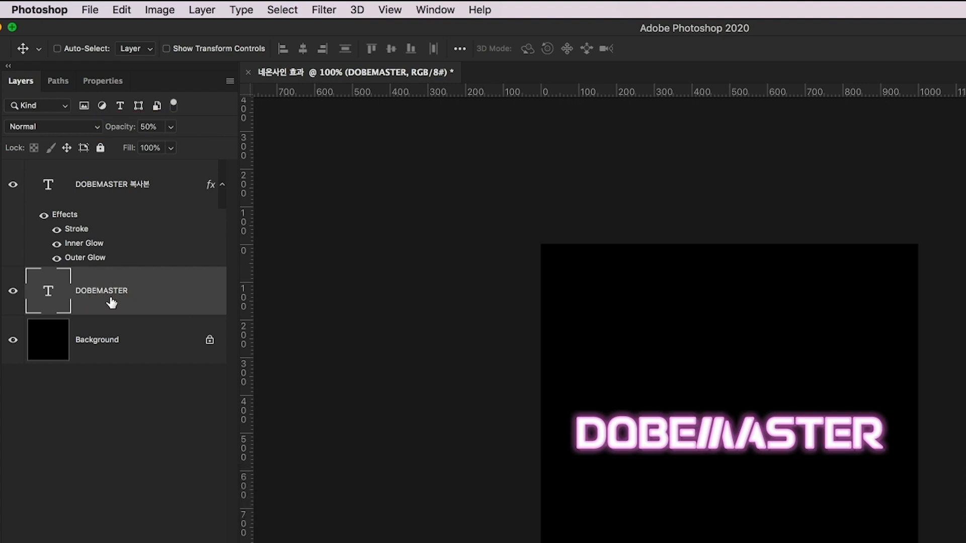
Rasterize the DOBEMASTER shadow layer and apply a Gaussian Blur with a radius of 1.5 pixels.
{"action": "right_click", "coordinate": [154, 292]}
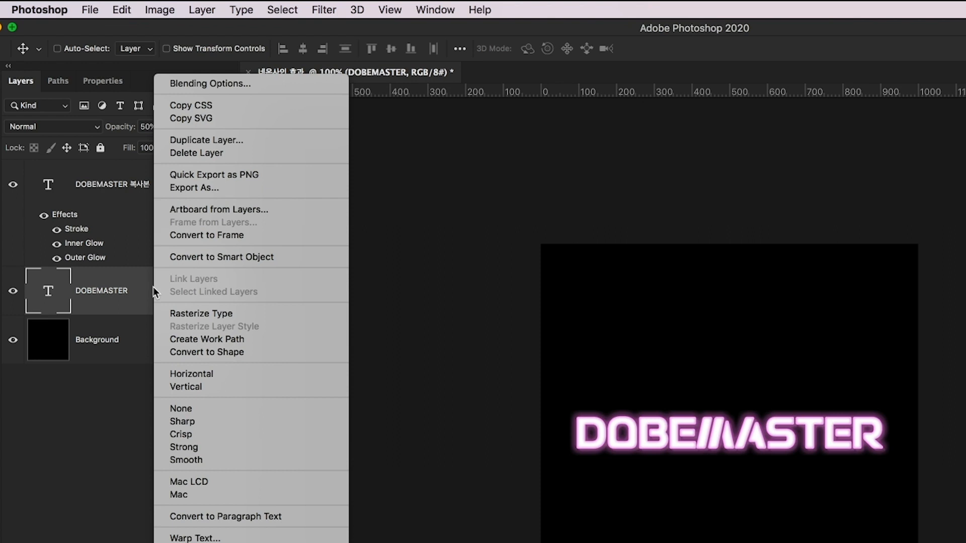
{"action": "left_click", "coordinate": [193, 314]}
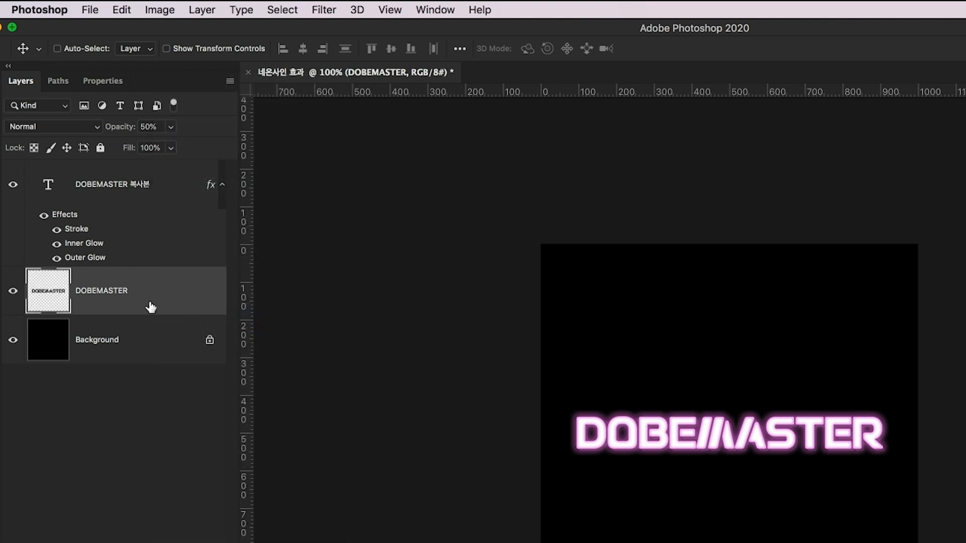
{"action": "left_click", "coordinate": [324, 11]}
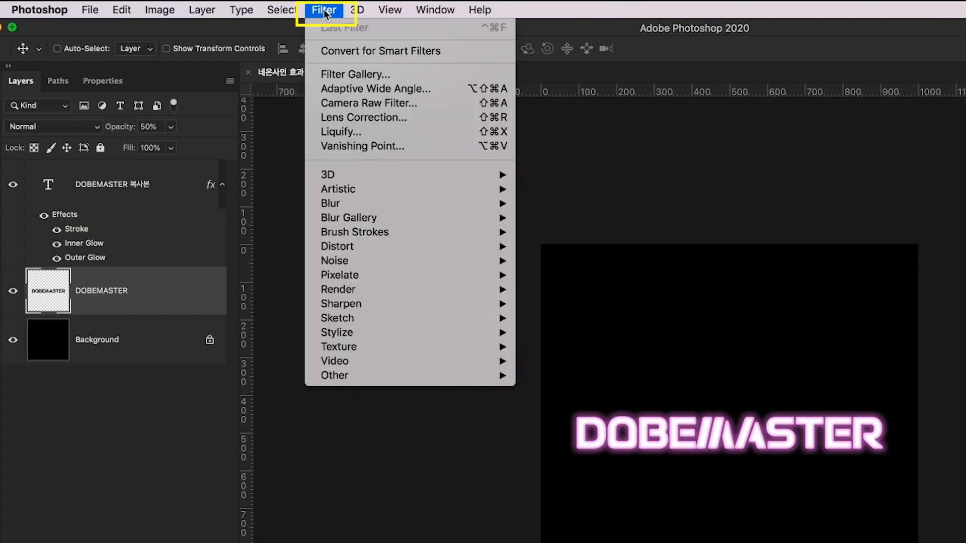
{"action": "mouse_move", "coordinate": [355, 204]}
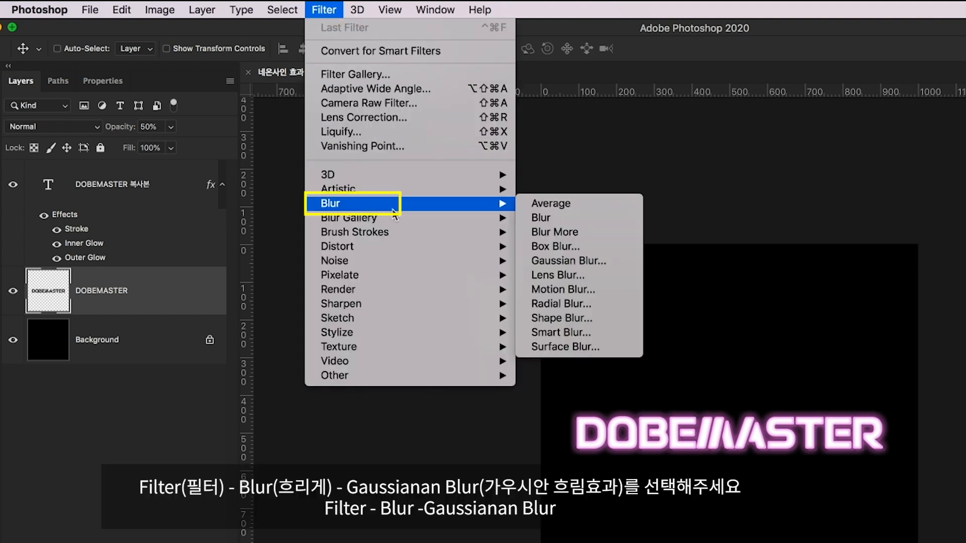
{"action": "left_click", "coordinate": [564, 262]}
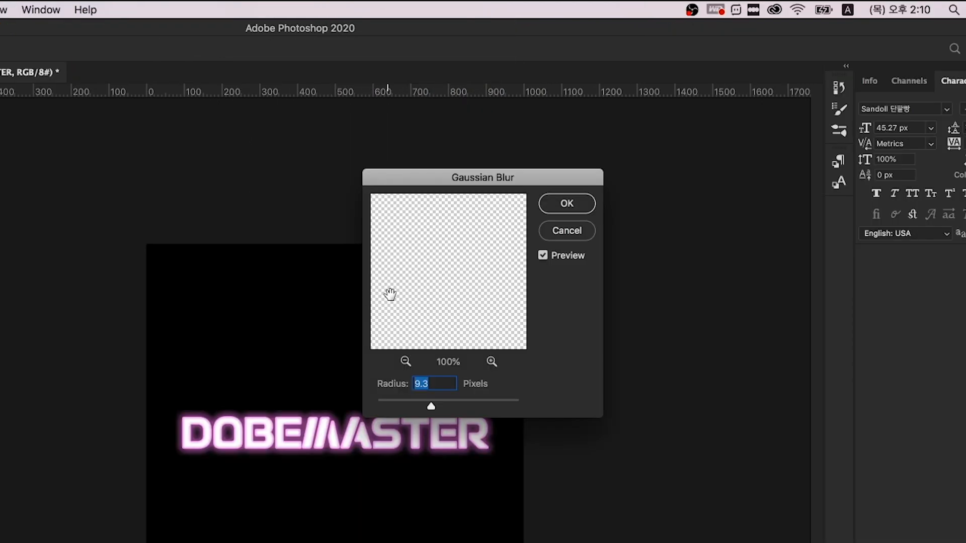
{"action": "type", "text": "1.5"}
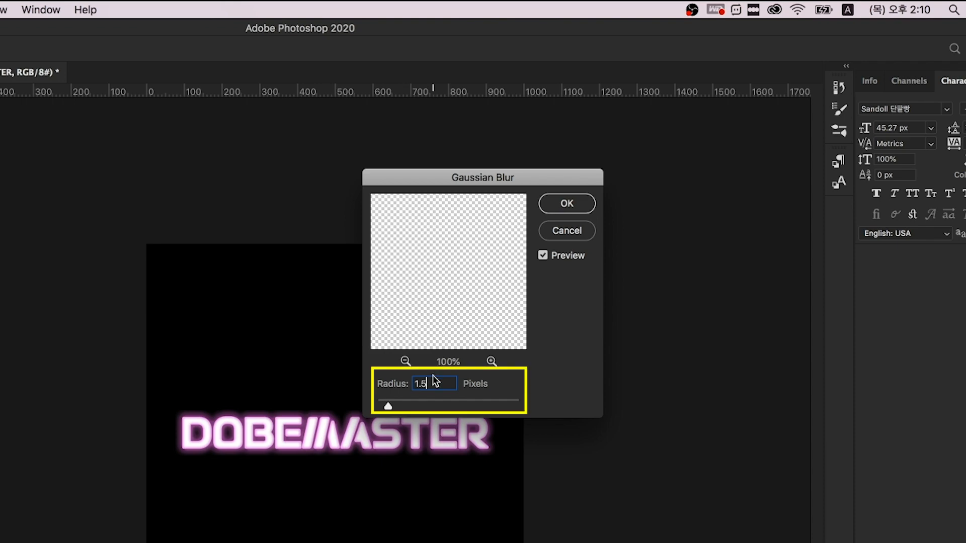
{"action": "left_click", "coordinate": [552, 203]}
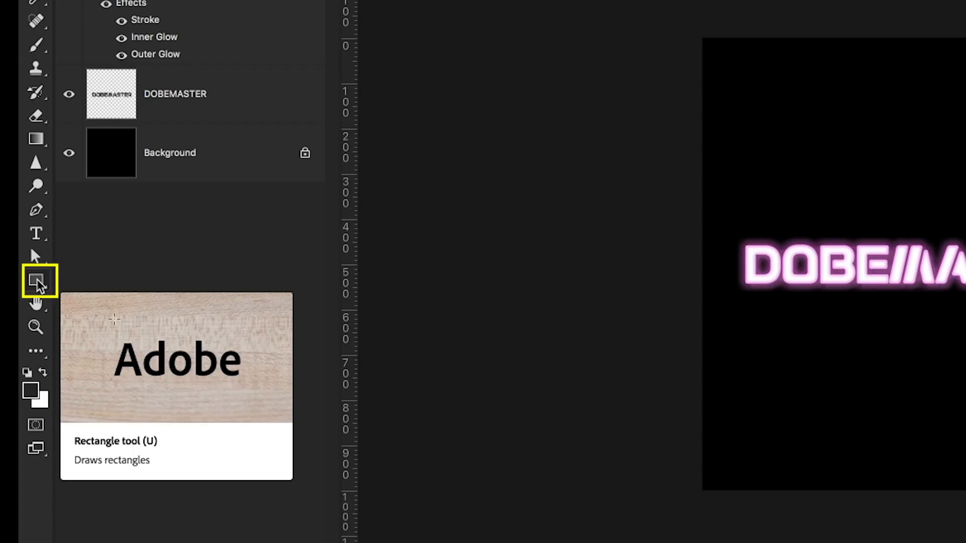
Draw a rectangle shape of about 946 x 234 px around the DOBEMASTER text with the Rectangle Tool.
{"action": "left_click", "coordinate": [38, 281]}
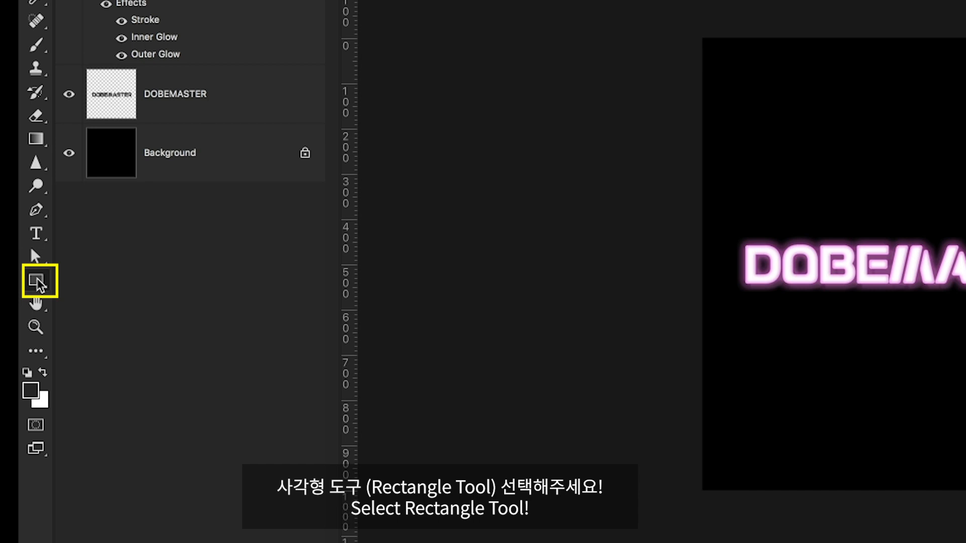
{"action": "left_click", "coordinate": [37, 280]}
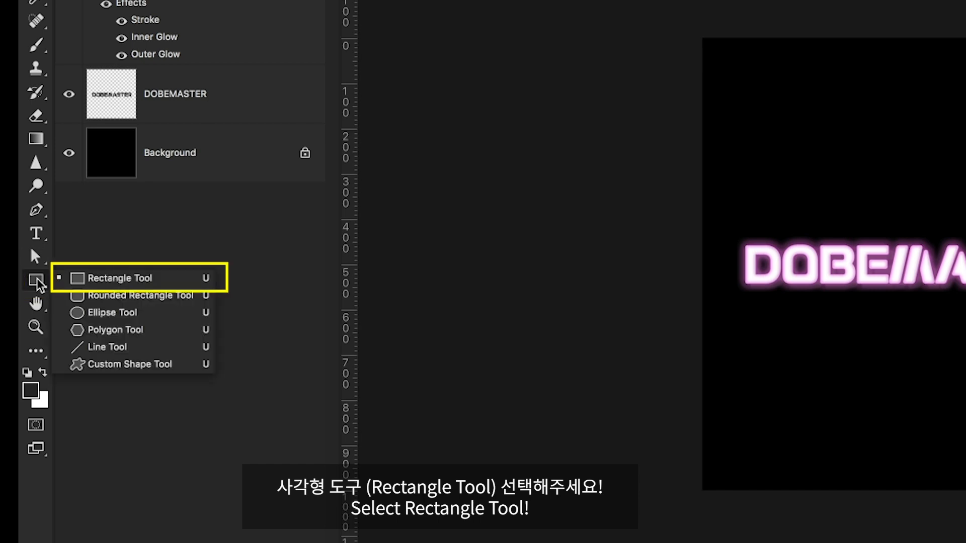
{"action": "left_click", "coordinate": [82, 280]}
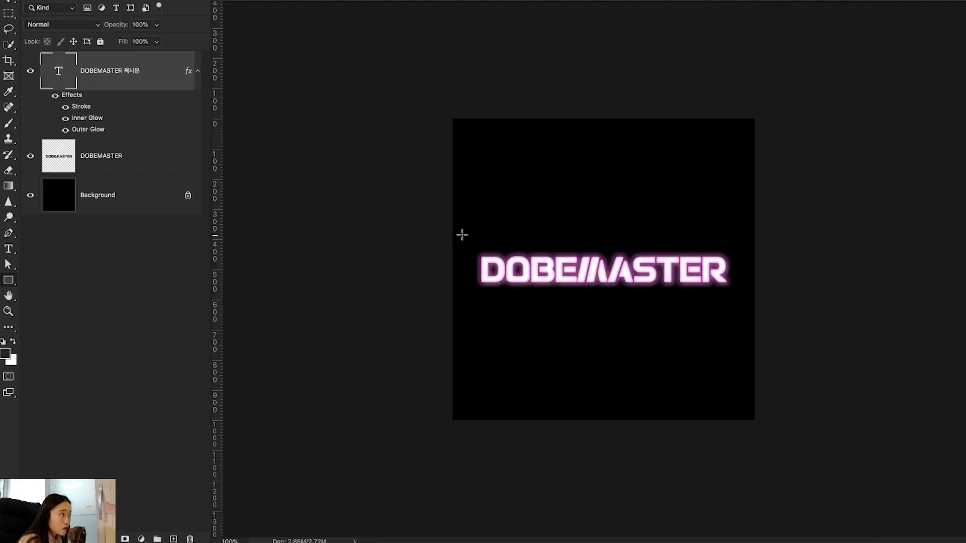
{"action": "left_click_drag", "start_coordinate": [462, 235], "coordinate": [747, 305]}
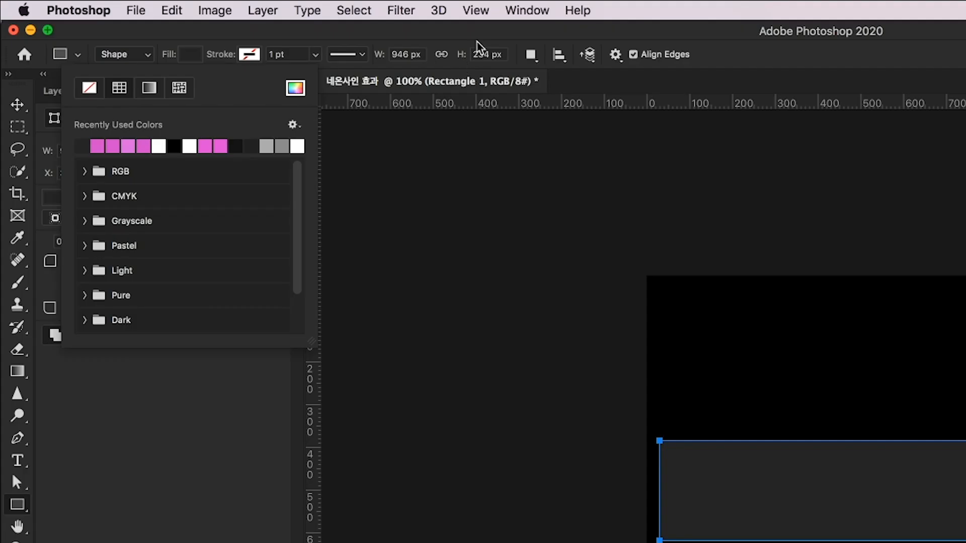
Remove the rectangle's fill and set its stroke colour to white #ffffff.
{"action": "left_click", "coordinate": [476, 41]}
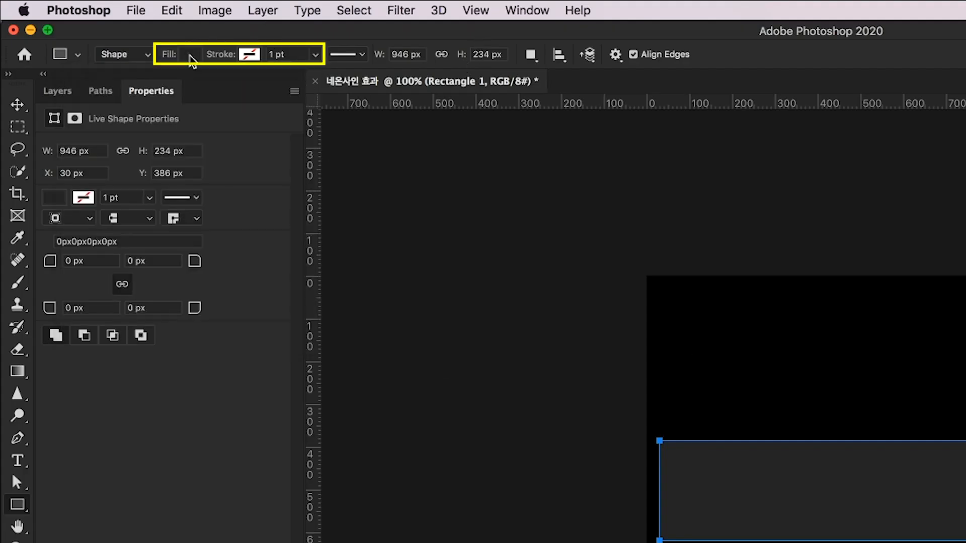
{"action": "left_click", "coordinate": [189, 54]}
{"action": "left_click", "coordinate": [89, 88]}
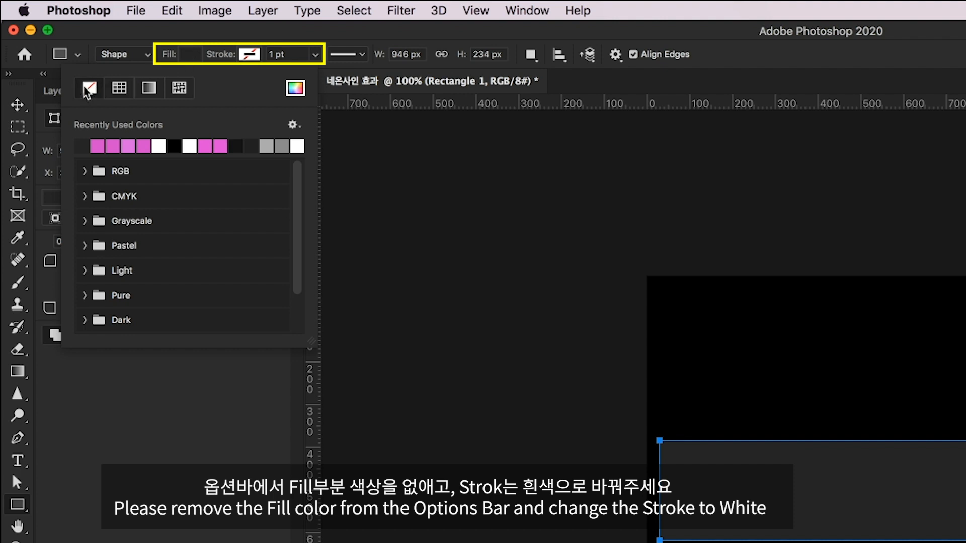
{"action": "left_click", "coordinate": [249, 54]}
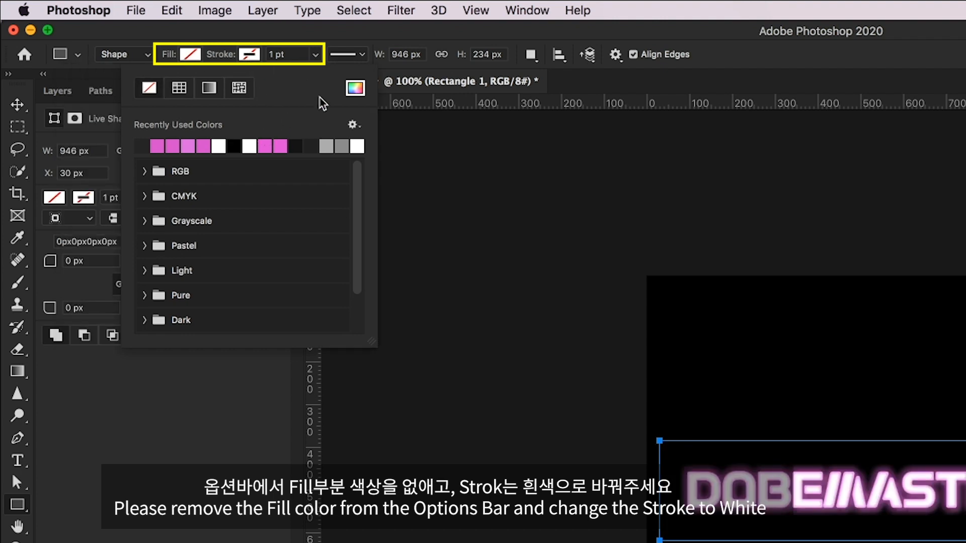
{"action": "left_click", "coordinate": [355, 88]}
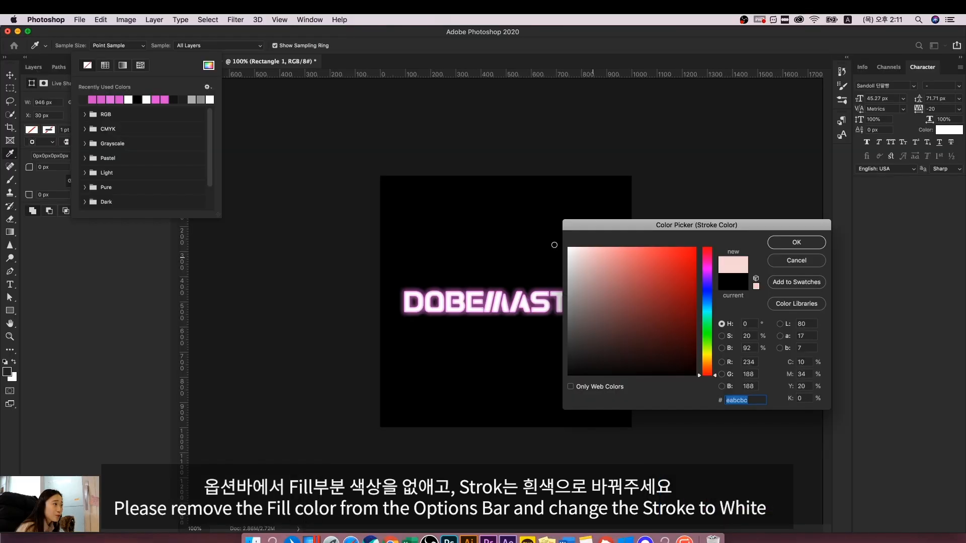
{"action": "type", "text": "ffffff"}
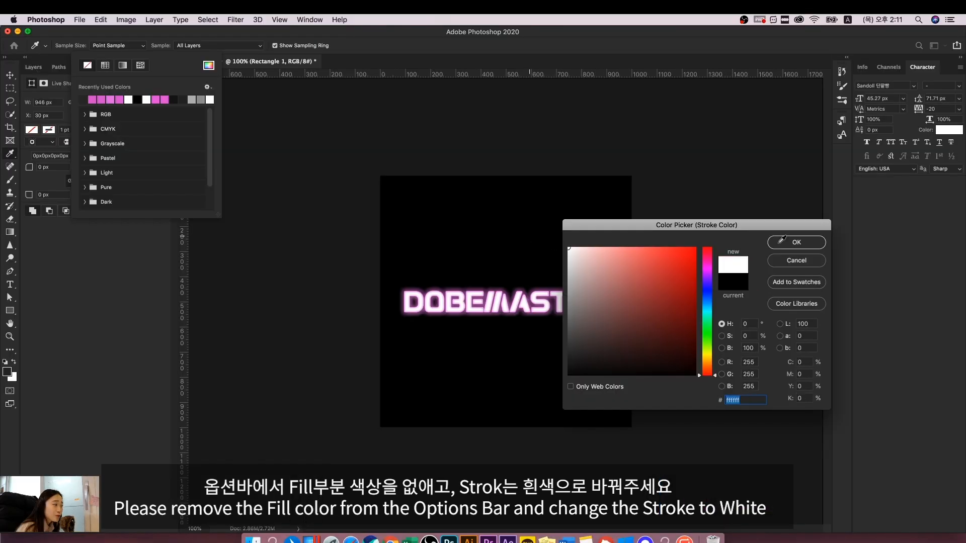
{"action": "left_click", "coordinate": [801, 244]}
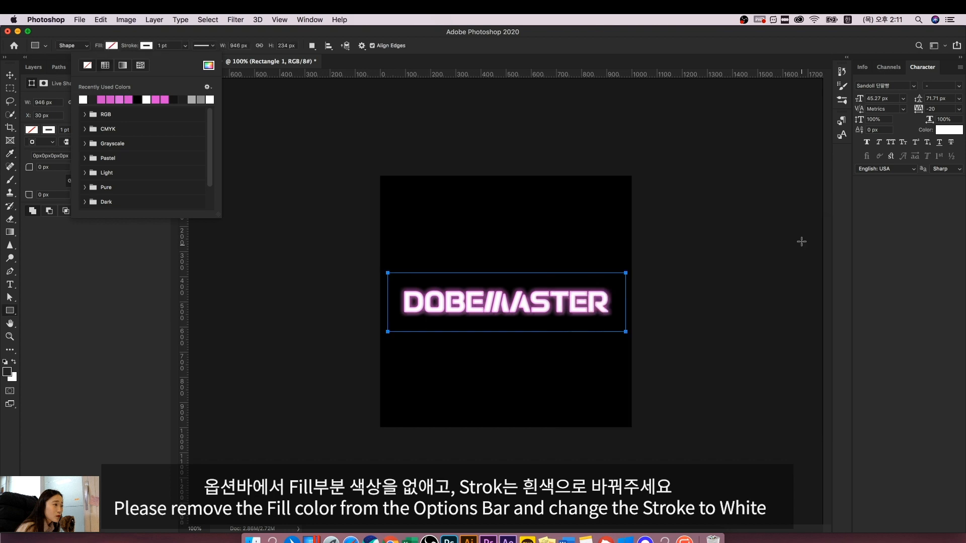
{"action": "left_click", "coordinate": [222, 41]}
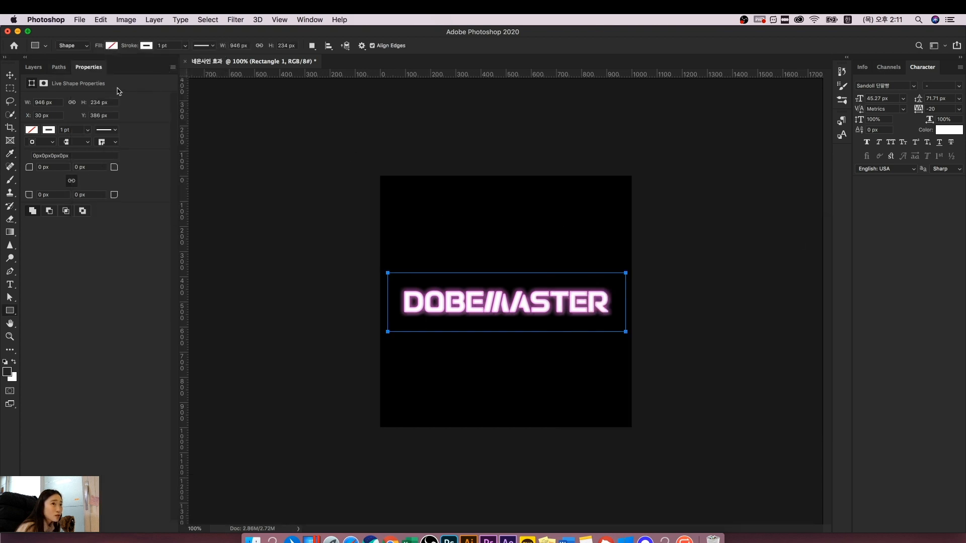
Copy the layer effects from the DOBEMASTER 복사본 layer onto the Rectangle 1 layer.
{"action": "left_click", "coordinate": [40, 70]}
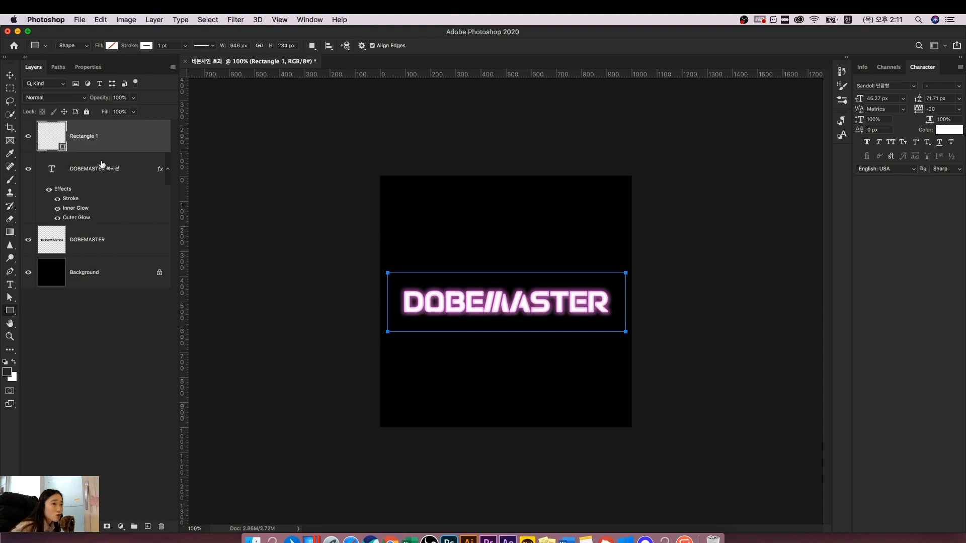
{"action": "left_click", "coordinate": [162, 169]}
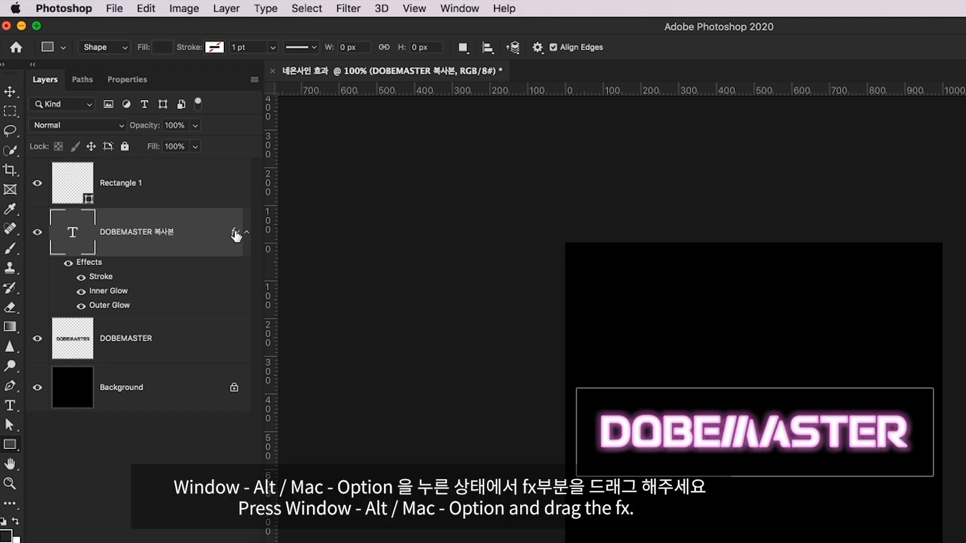
{"action": "left_click_drag", "start_coordinate": [236, 235], "coordinate": [224, 186]}
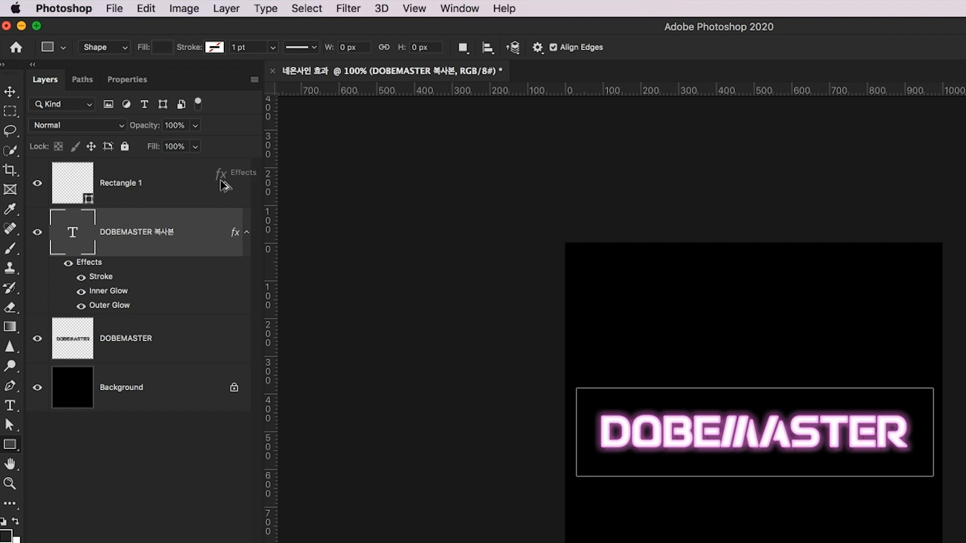
{"action": "left_click_drag", "start_coordinate": [224, 186], "coordinate": [224, 185]}
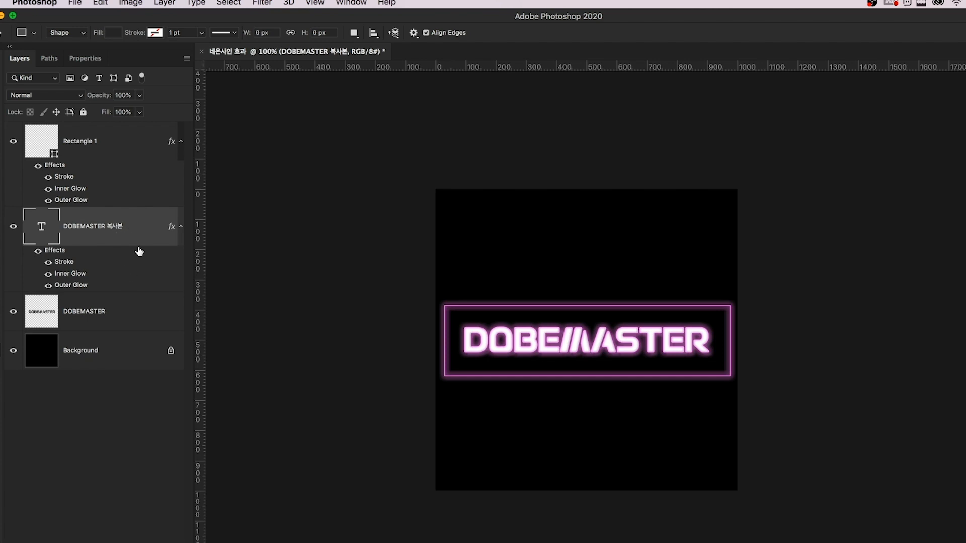
Group the DOBEMASTER 복사본 layer with the DOBEMASTER shadow layer and name the group 글자.
{"action": "left_click", "coordinate": [136, 319], "text": "shift"}
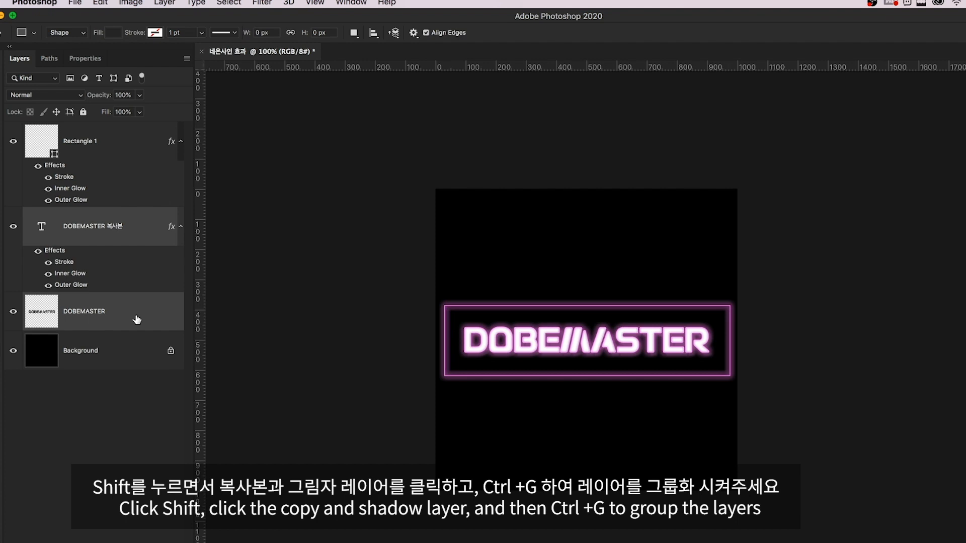
{"action": "key", "text": "super+g"}
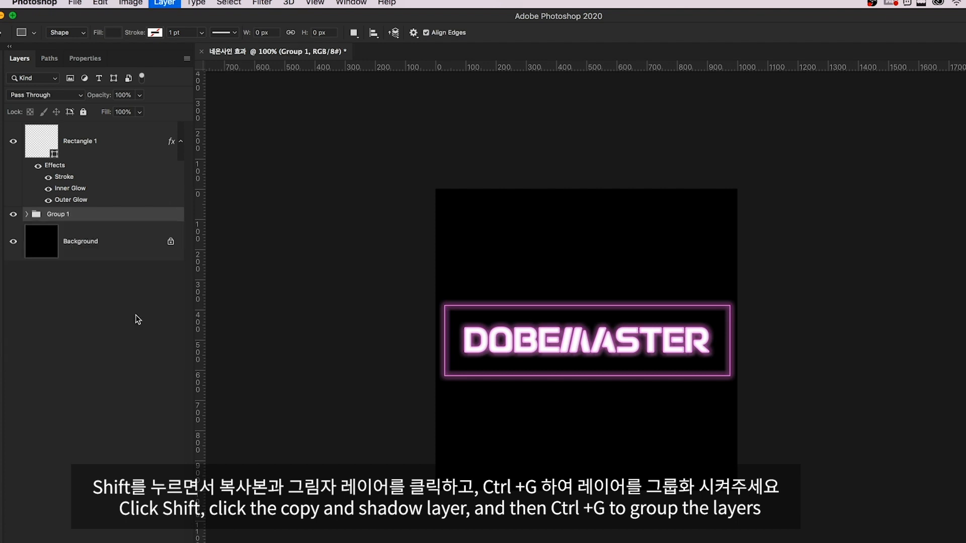
{"action": "double_click", "coordinate": [56, 214]}
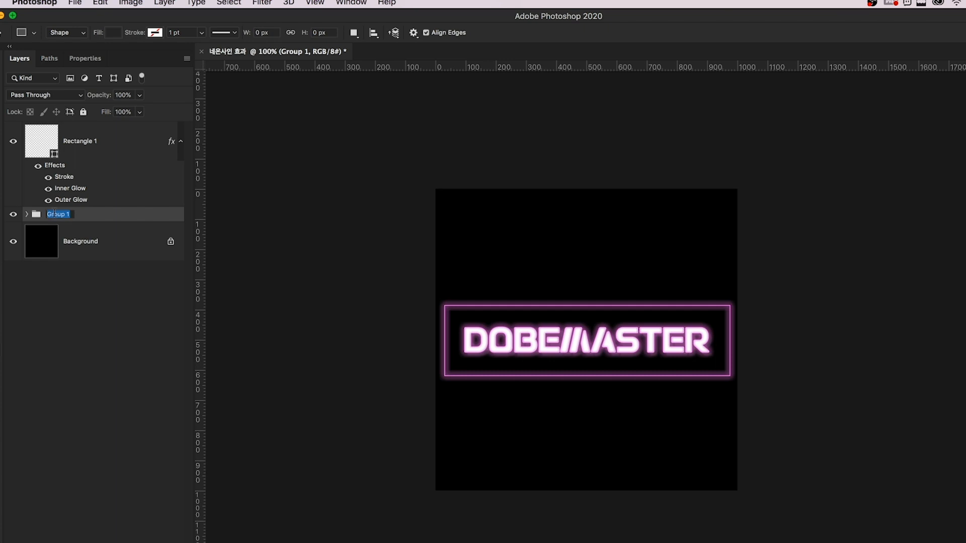
{"action": "type", "text": "ㄱ"}
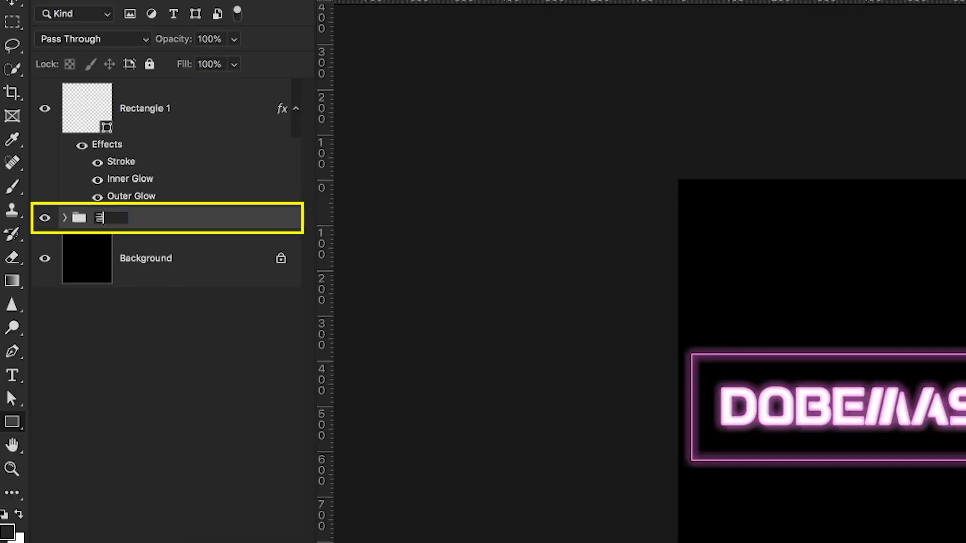
{"action": "type", "text": "자"}
{"action": "key", "text": "Return"}
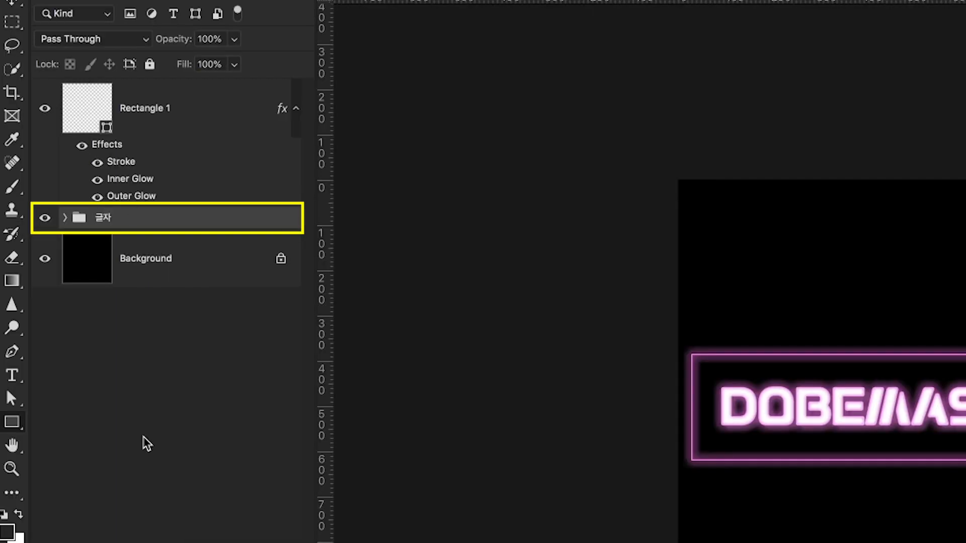
Align the Rectangle 1 layer and the 글자 group with the Background by horizontal and vertical centers, and select only the group.
{"action": "left_click", "coordinate": [168, 285]}
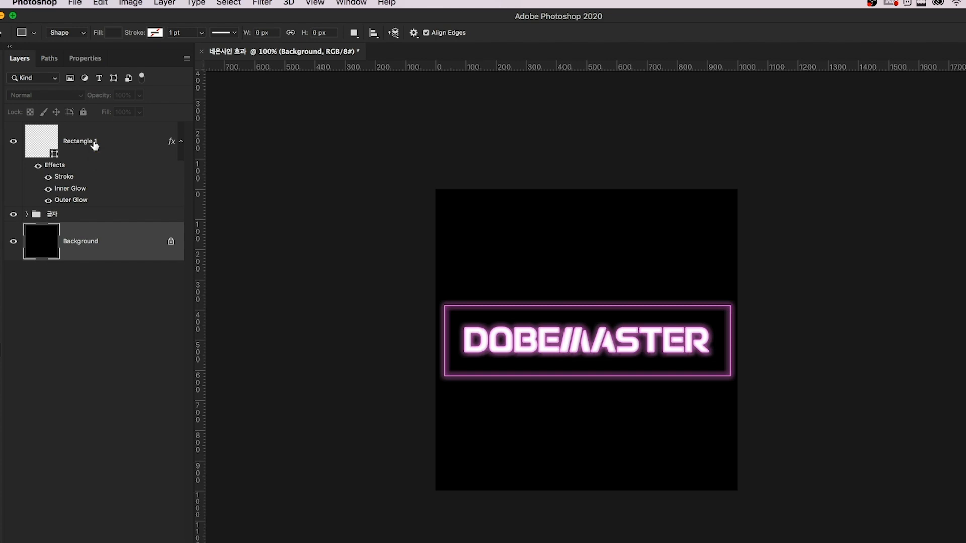
{"action": "left_click", "coordinate": [94, 146], "text": "shift"}
{"action": "key", "text": "v"}
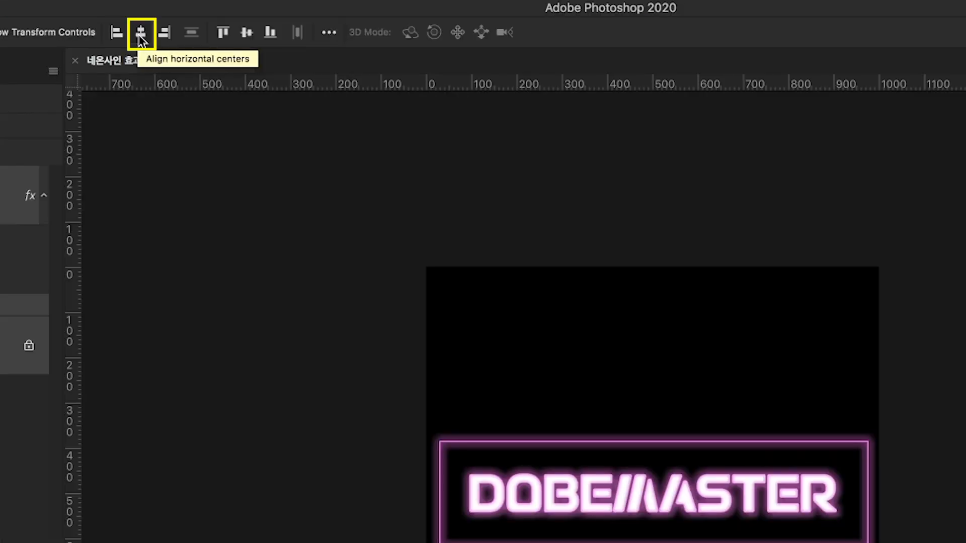
{"action": "left_click", "coordinate": [141, 36]}
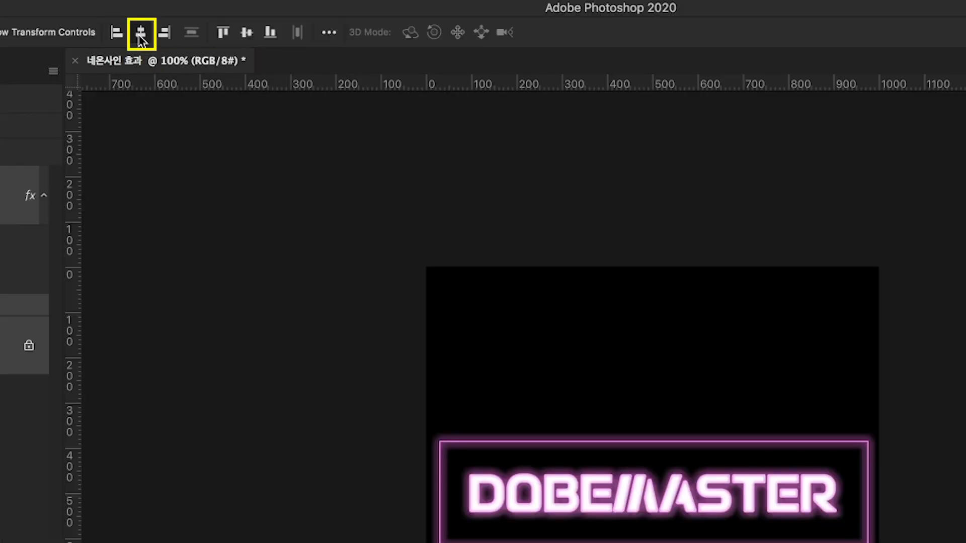
{"action": "left_click", "coordinate": [247, 34]}
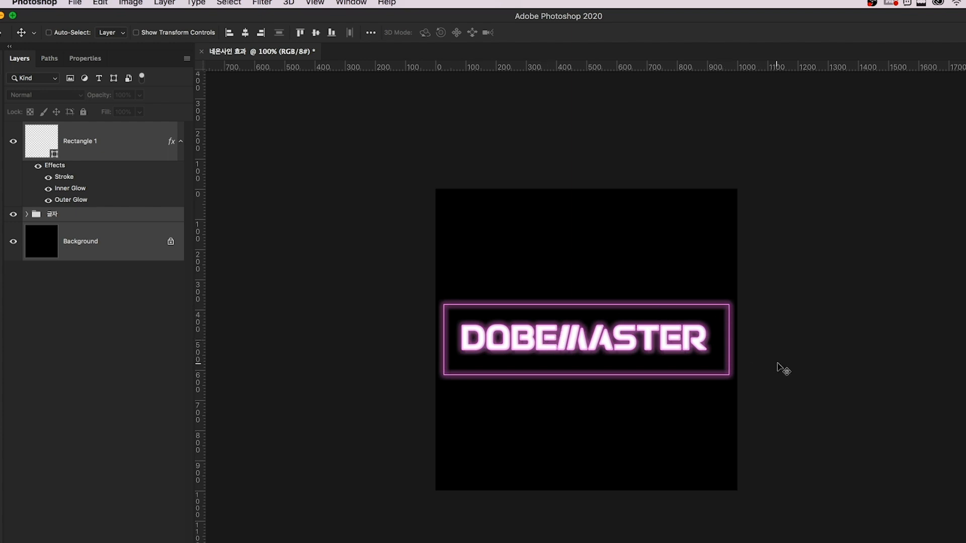
{"action": "left_click", "coordinate": [166, 216]}
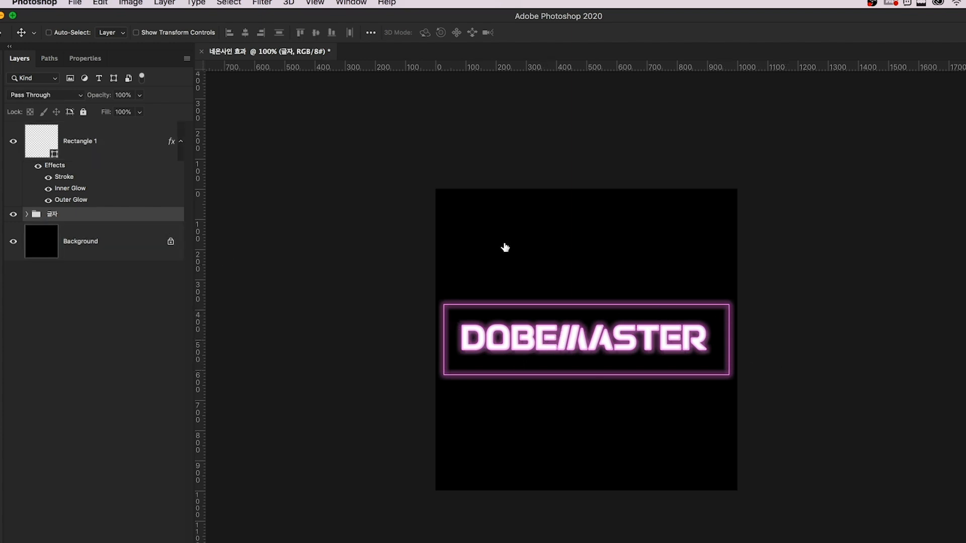